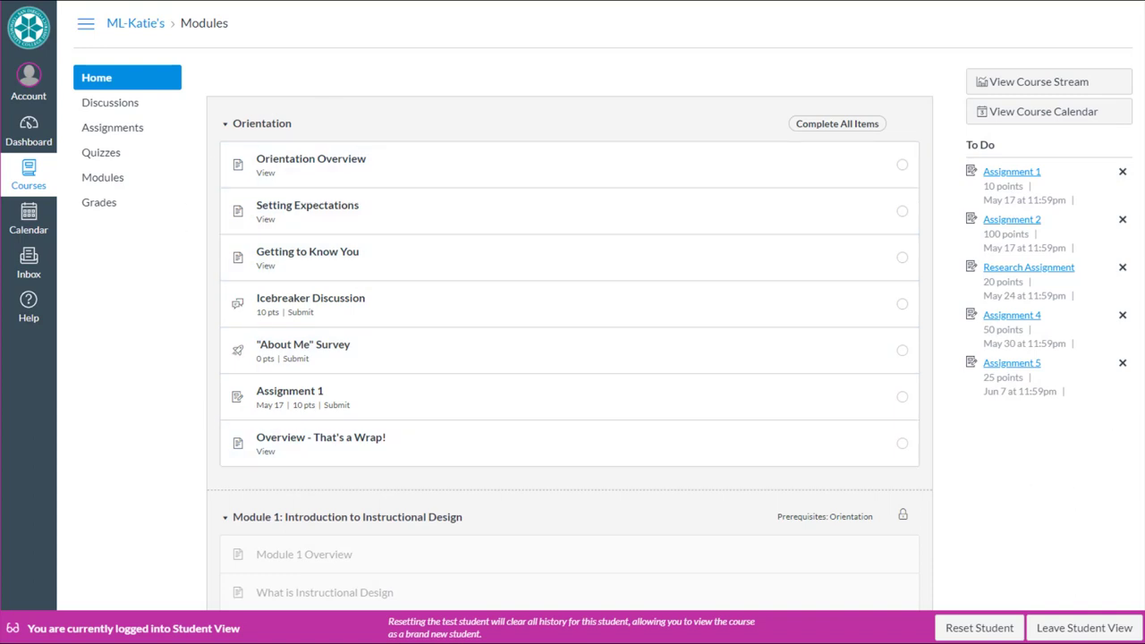
View the Orientation module's Orientation Overview, Setting Expectations and Getting to Know You pages in sequence, and return to the course home page
scroll(953, 497, down, 2)
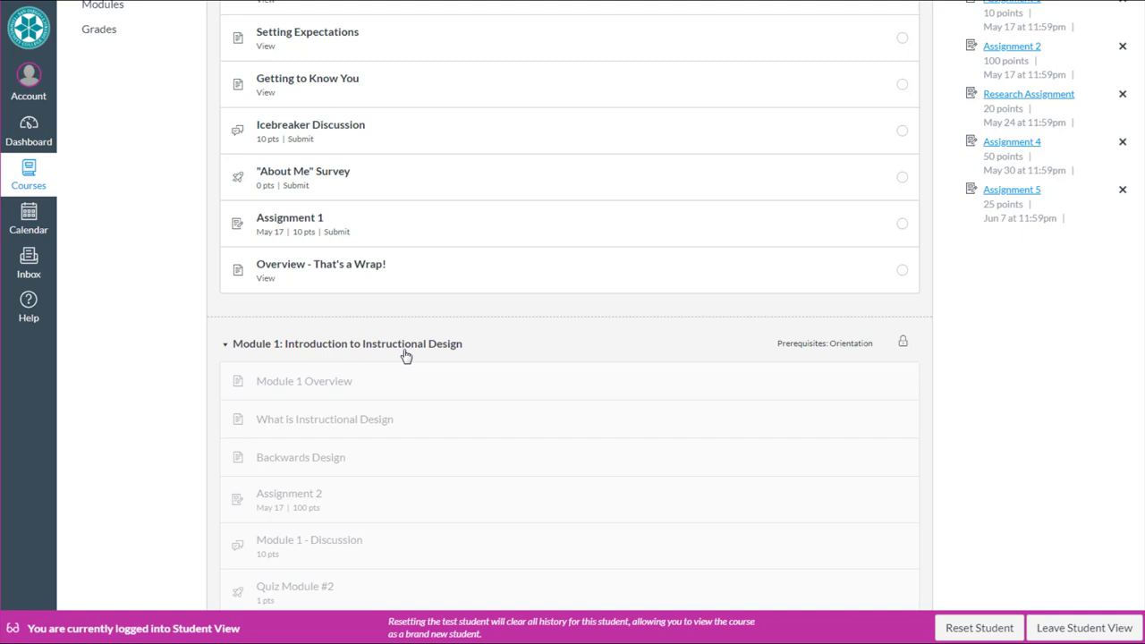
scroll(417, 391, up, 1)
scroll(417, 391, up, 1)
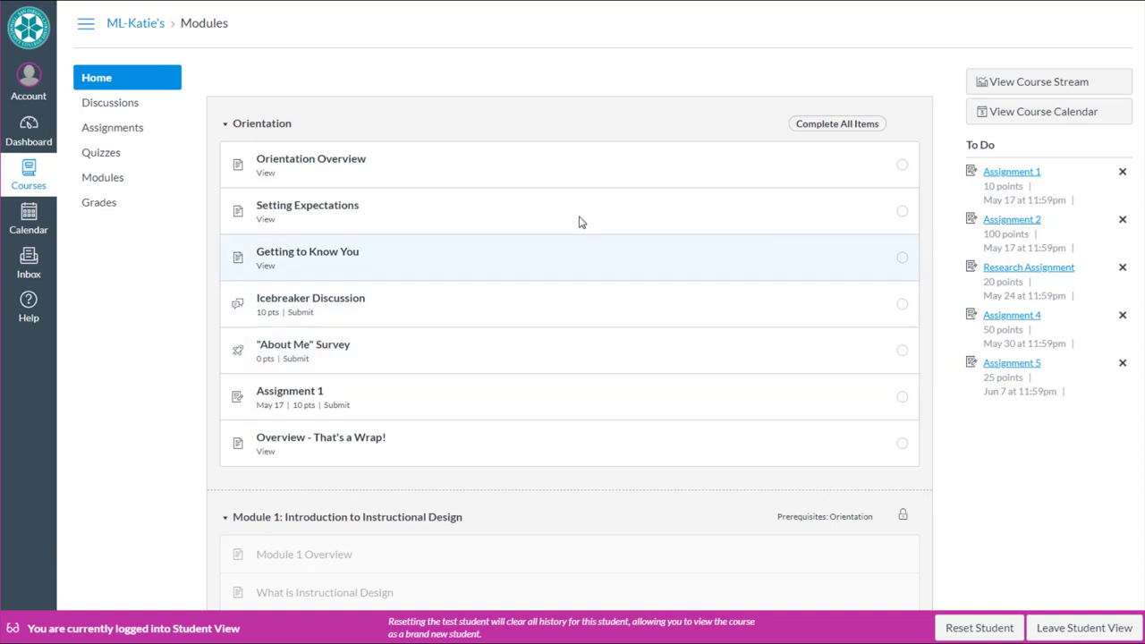
click(318, 164)
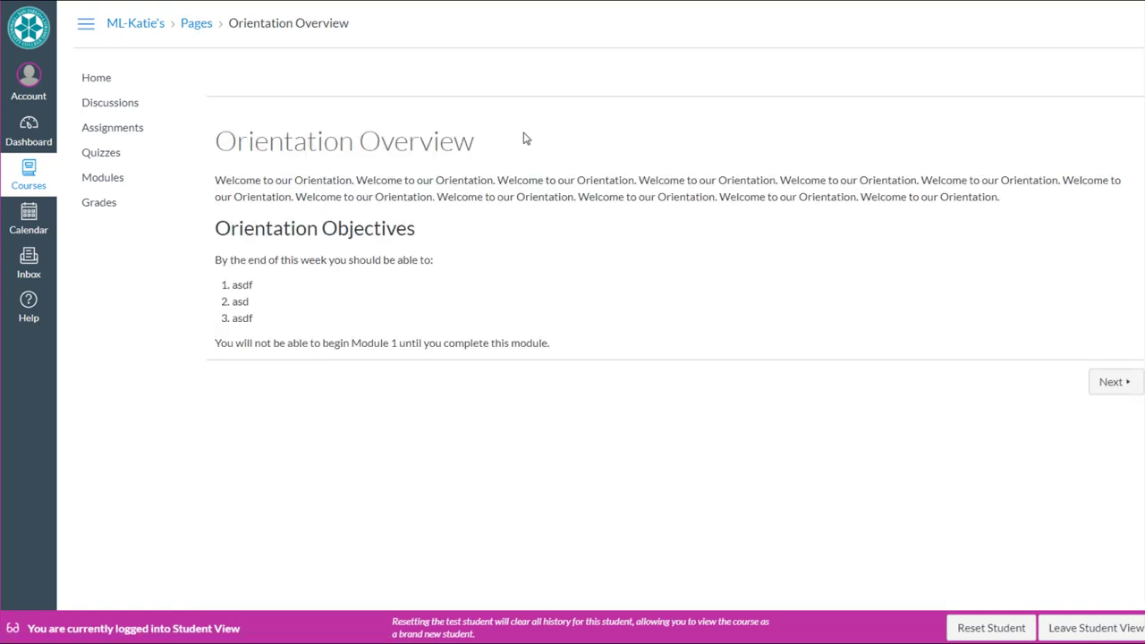
click(1112, 388)
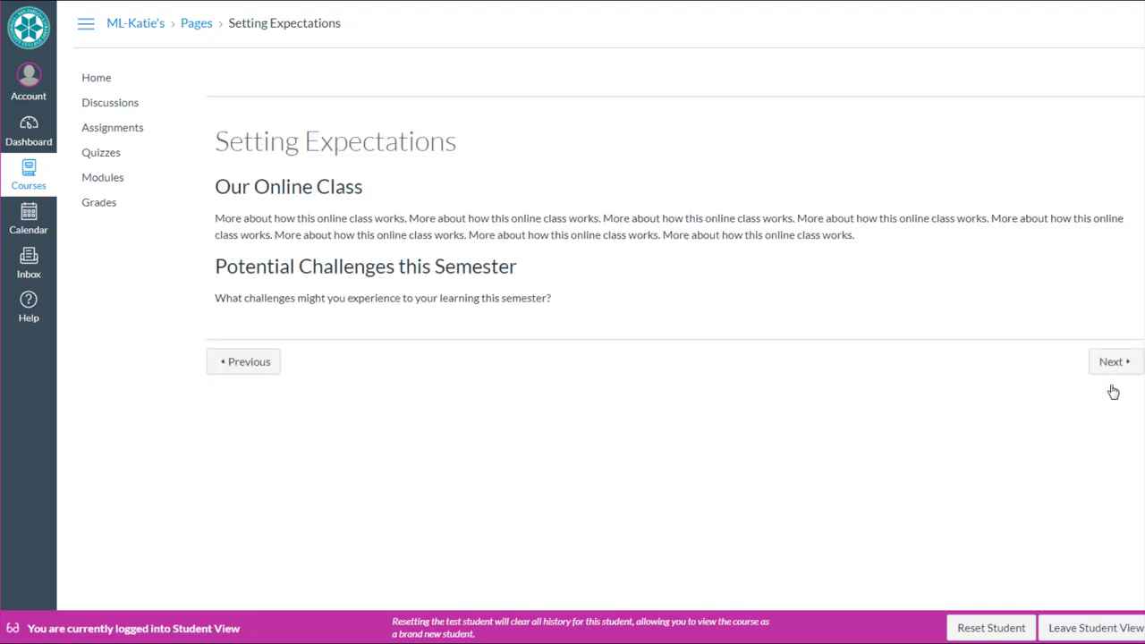
click(1110, 369)
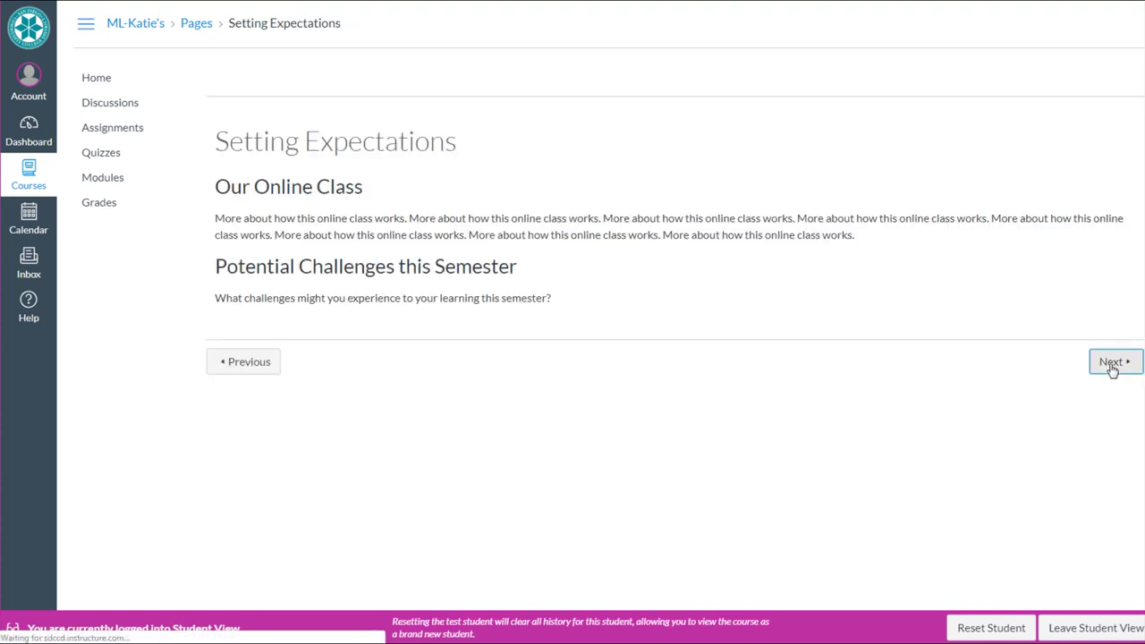
click(106, 86)
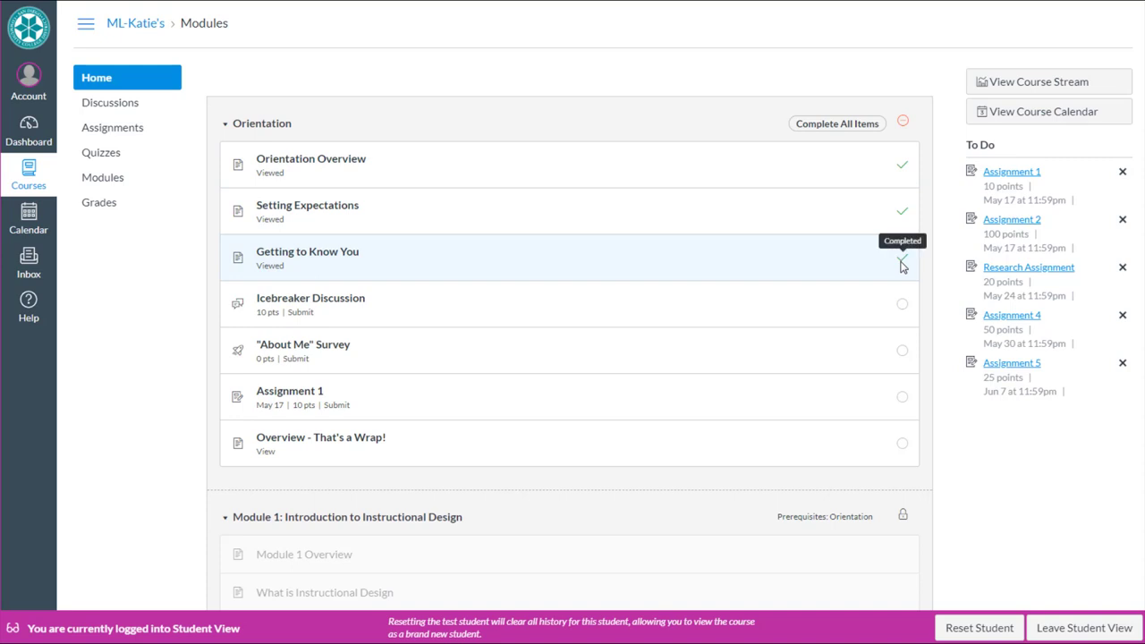
Try to open Assignment 2 from Module 1: Introduction to Instructional Design on the course home page
scroll(997, 427, down, 3)
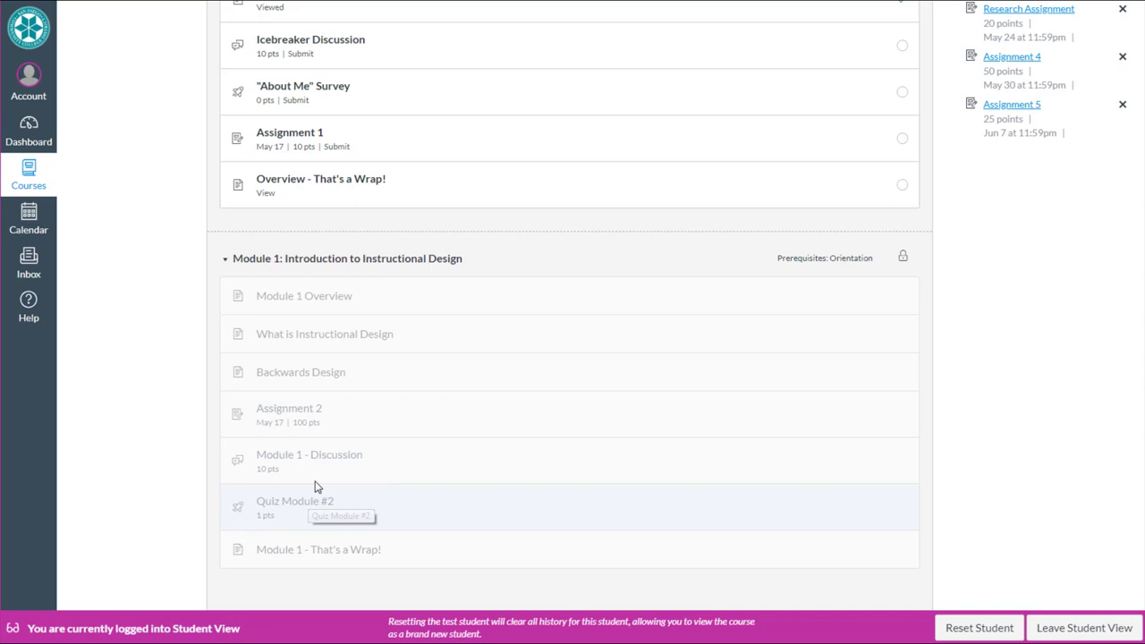
double_click(317, 408)
scroll(414, 472, up, 3)
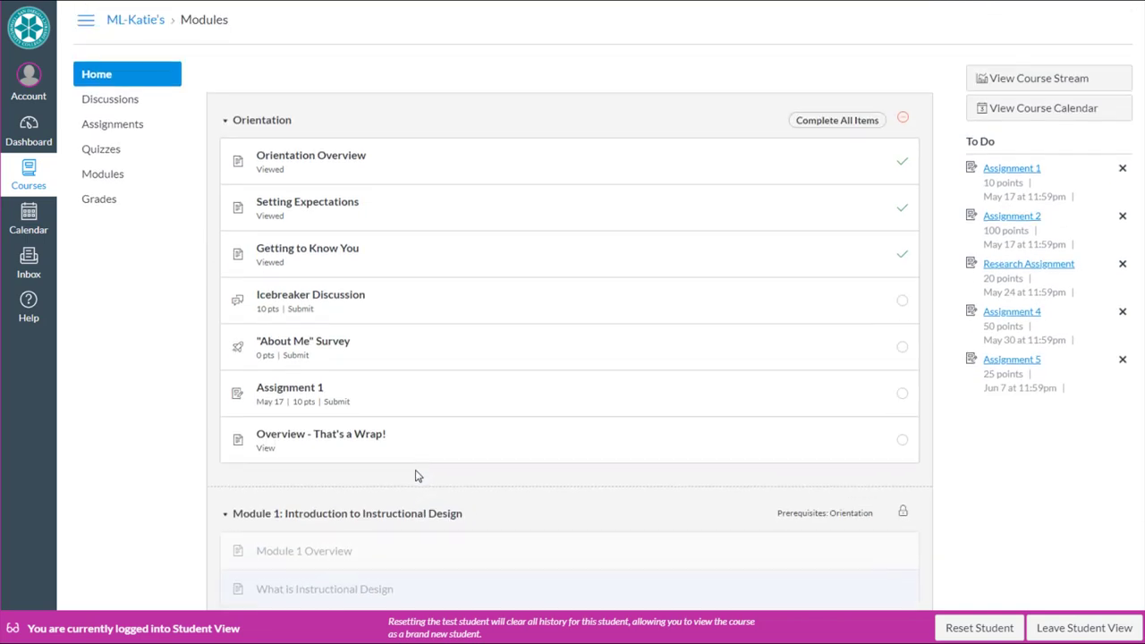
Check the course's discussions list and whether Assignment 2 and Quiz Module #2 are accessible from the assignments and quizzes lists
click(136, 111)
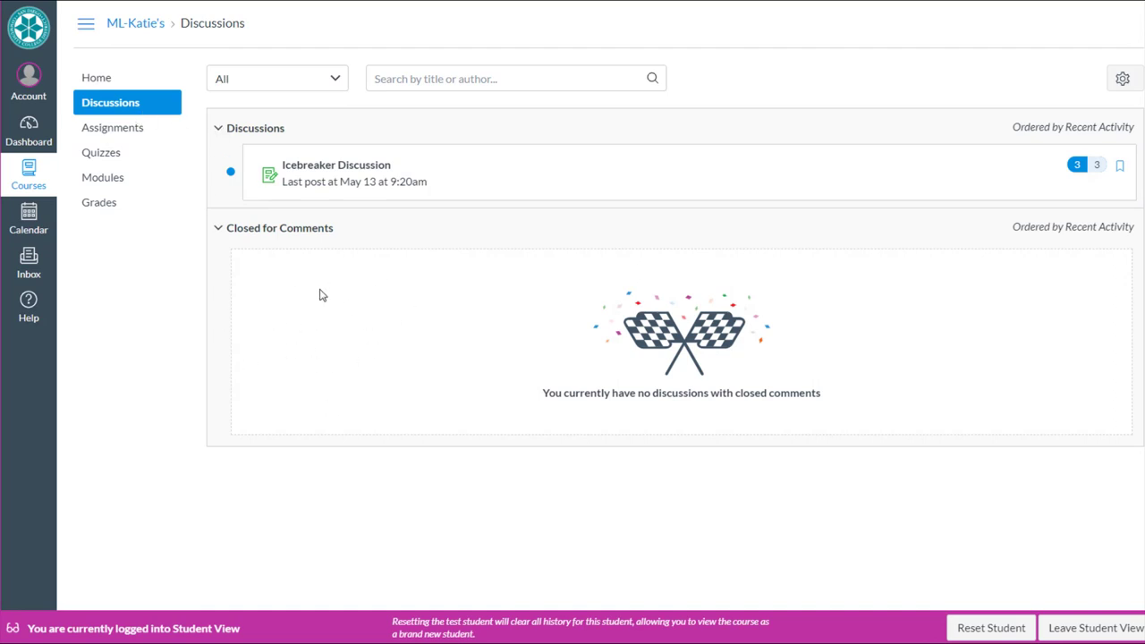
click(133, 131)
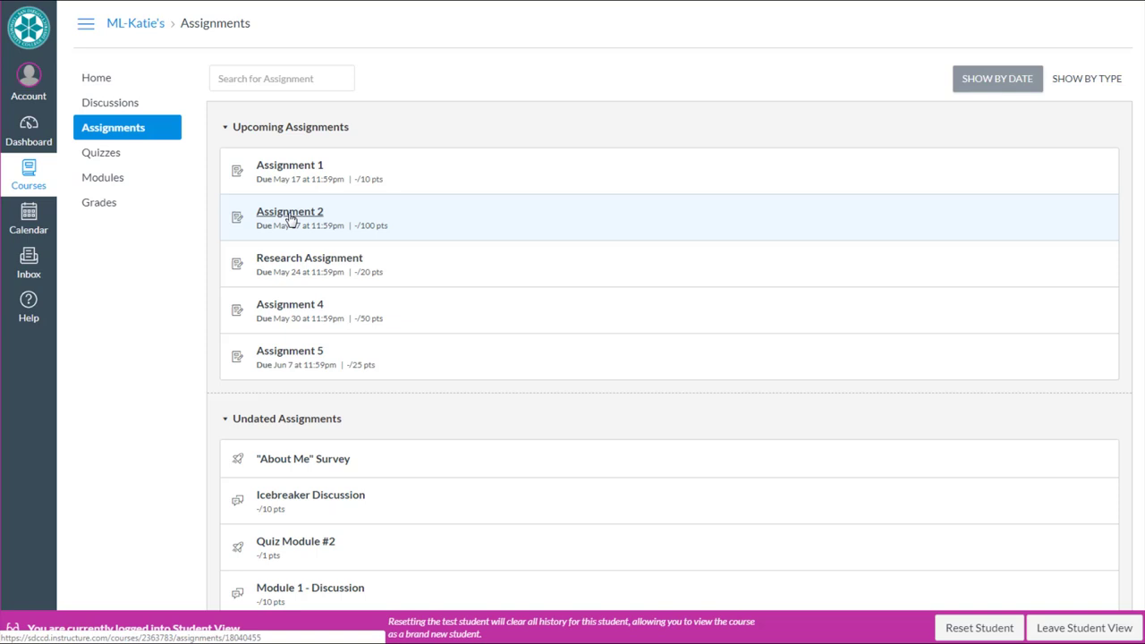
click(288, 215)
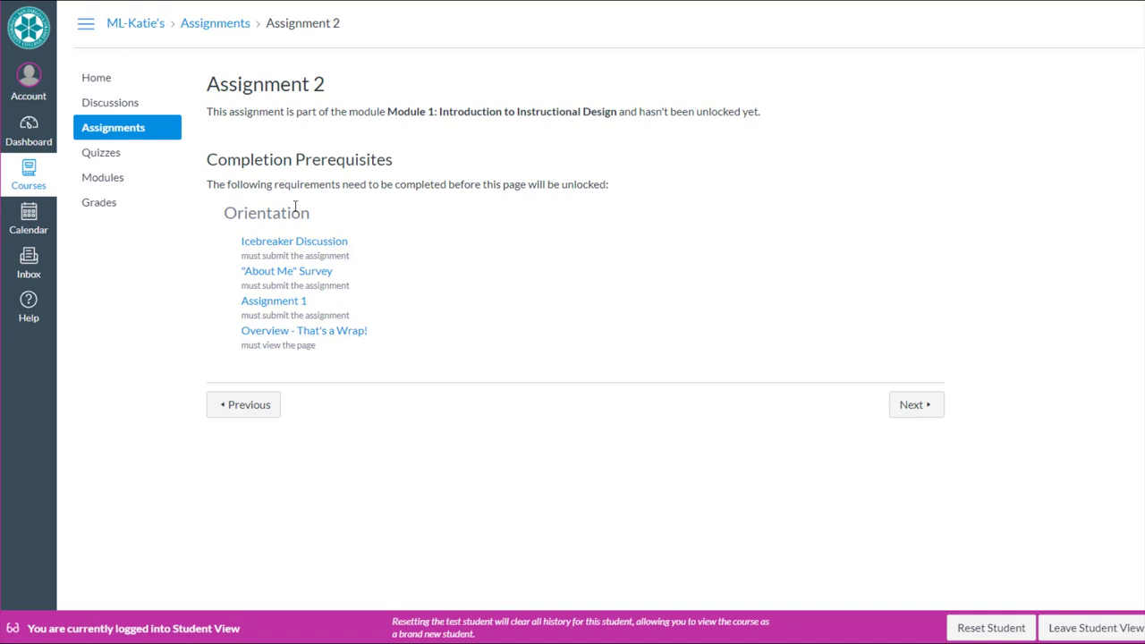
click(107, 157)
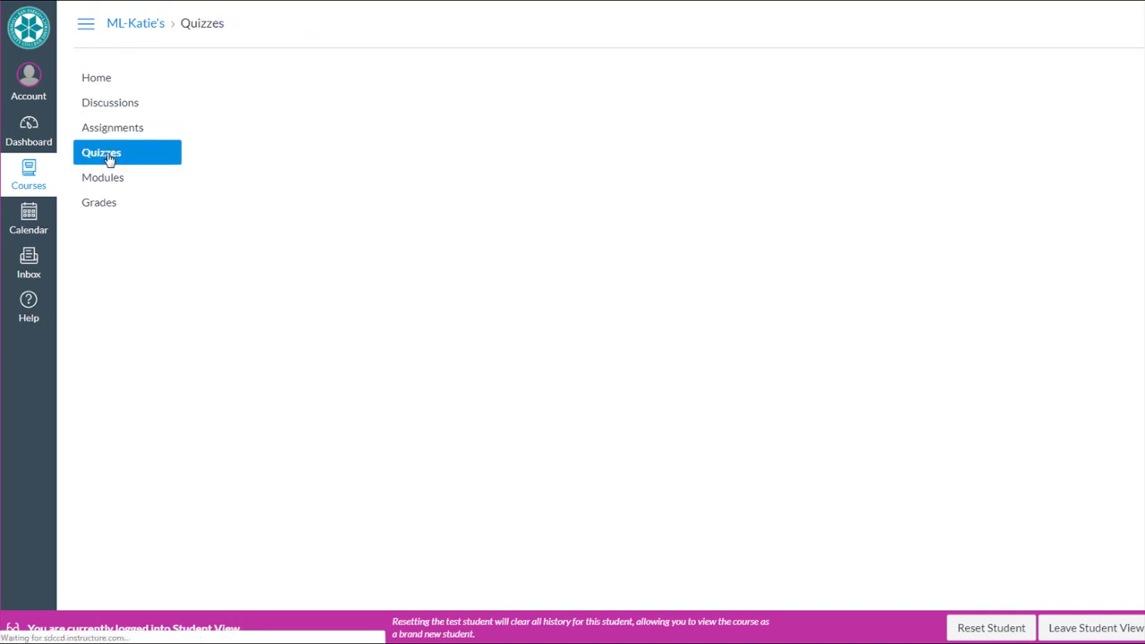
click(290, 174)
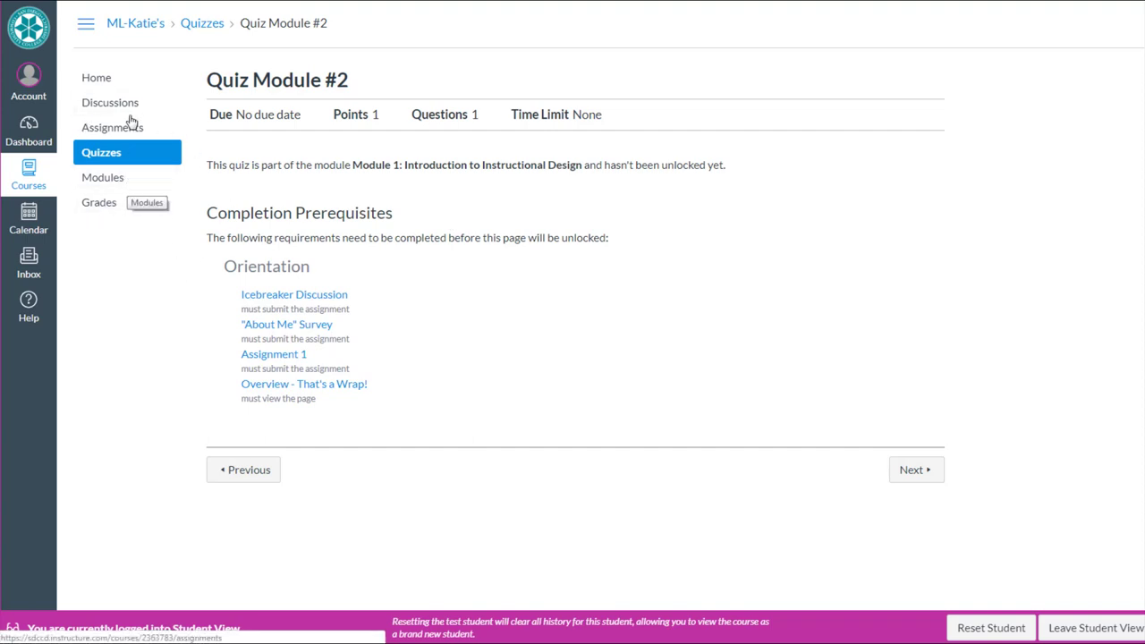
click(107, 82)
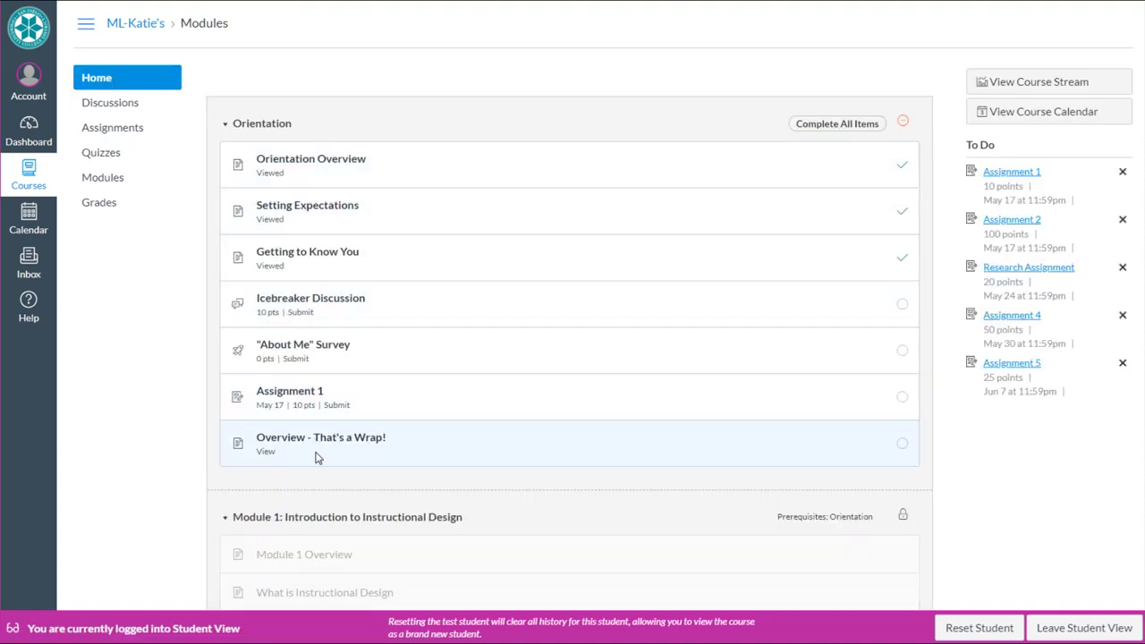
Post the reply "sdfgsdfg" to the Icebreaker Discussion in the Orientation module
click(333, 301)
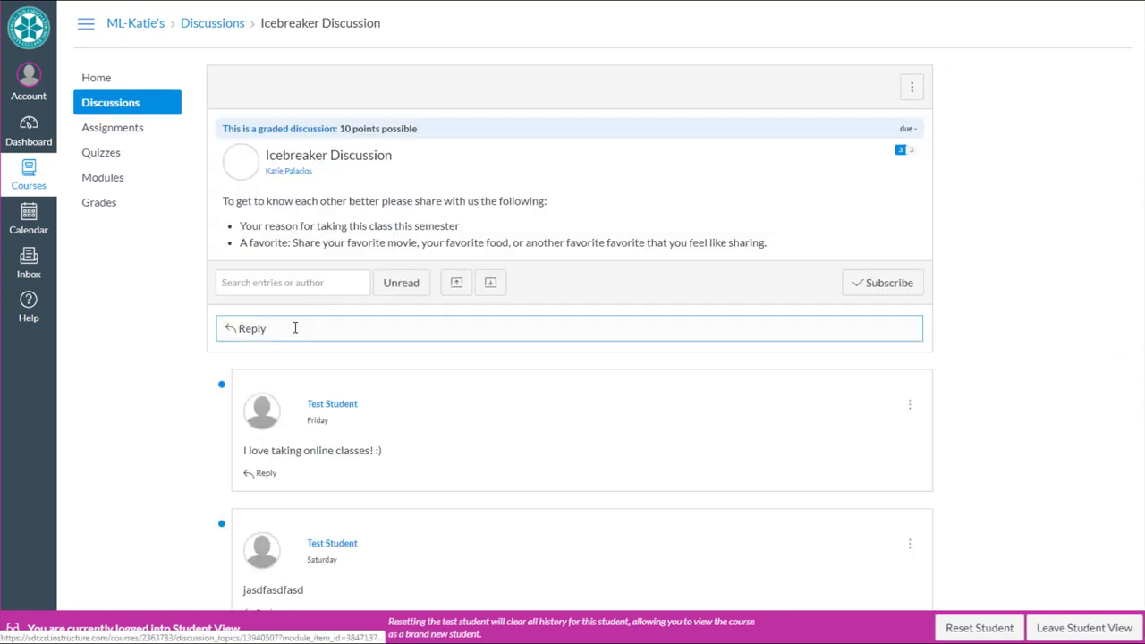
click(295, 328)
text(sdfgsdfg)
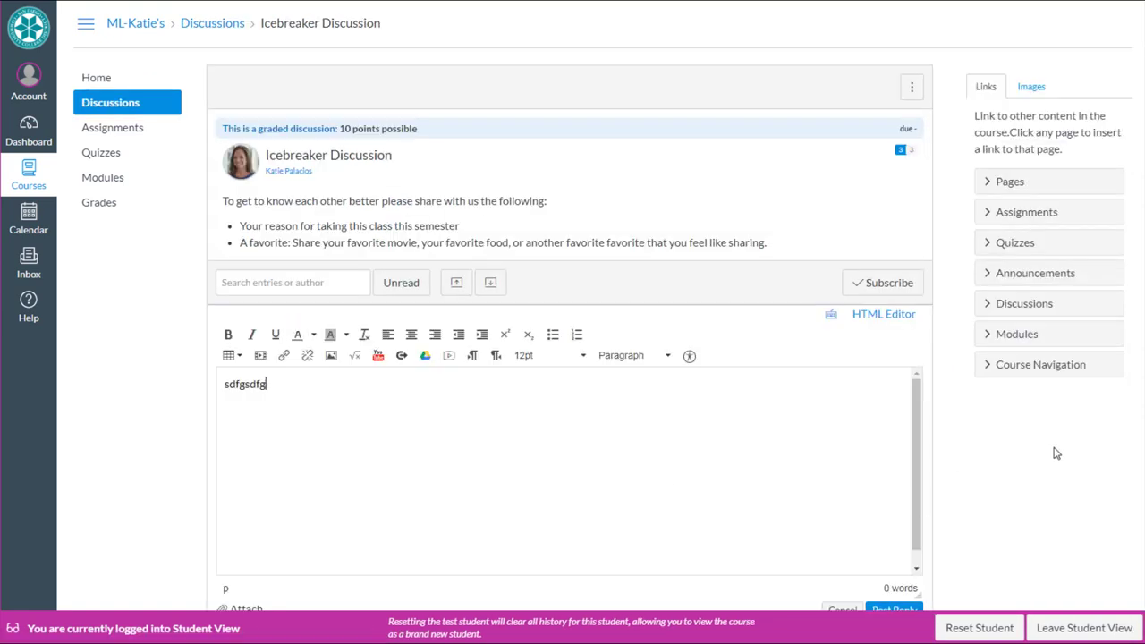
scroll(901, 506, down, 2)
click(895, 480)
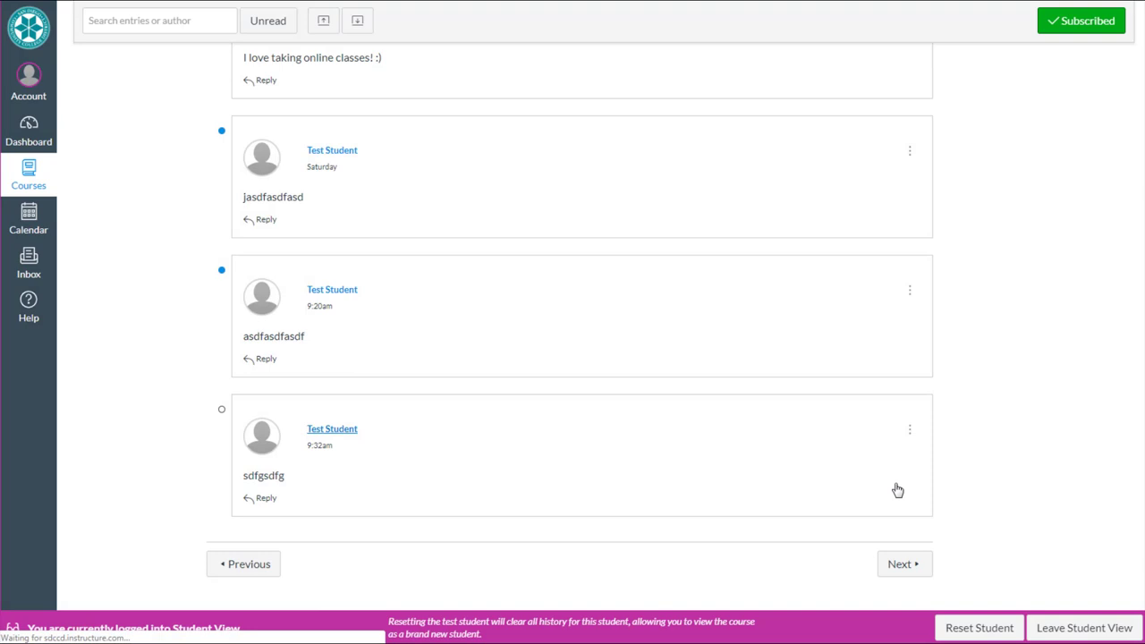
Take the "About Me" Survey, answering 3-5 for the number of previous online classes, and submit it
click(904, 567)
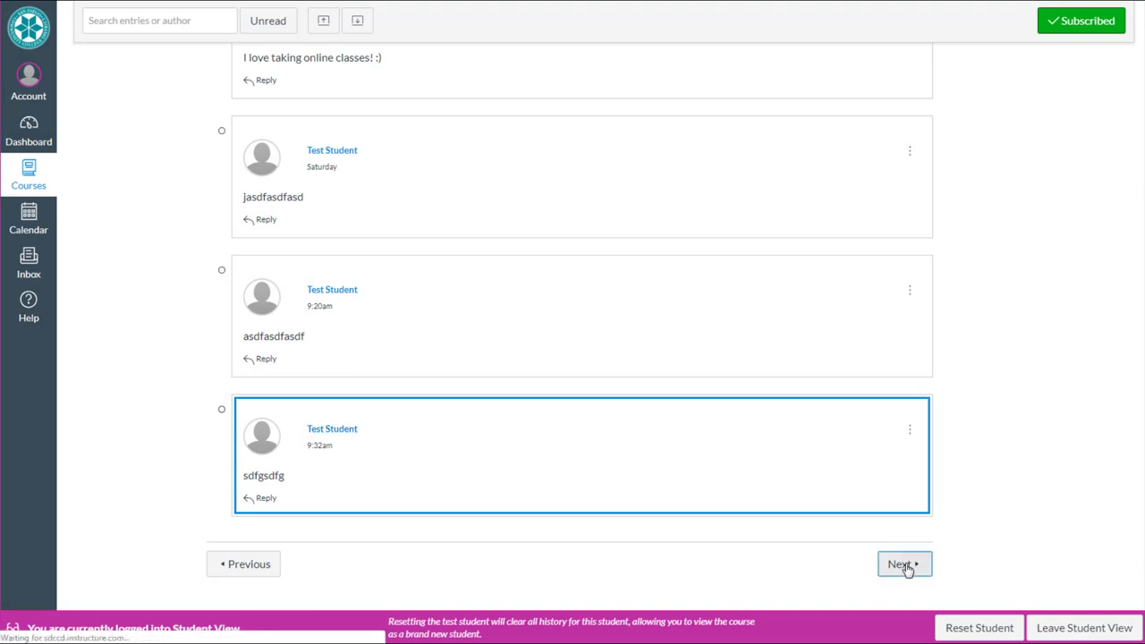
click(584, 285)
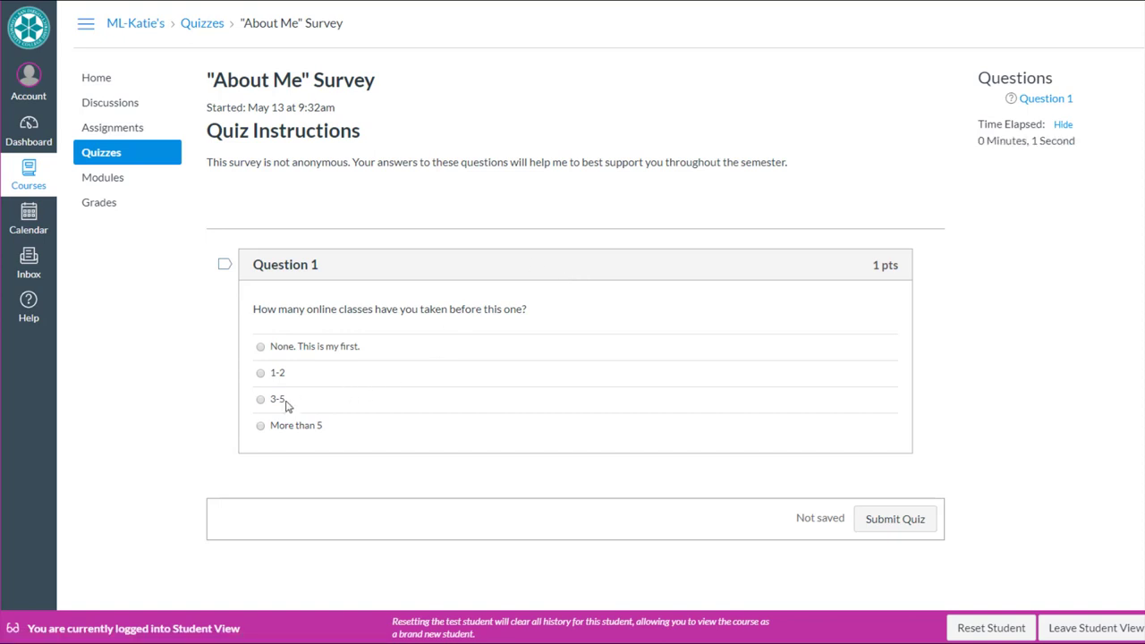
click(277, 400)
click(891, 520)
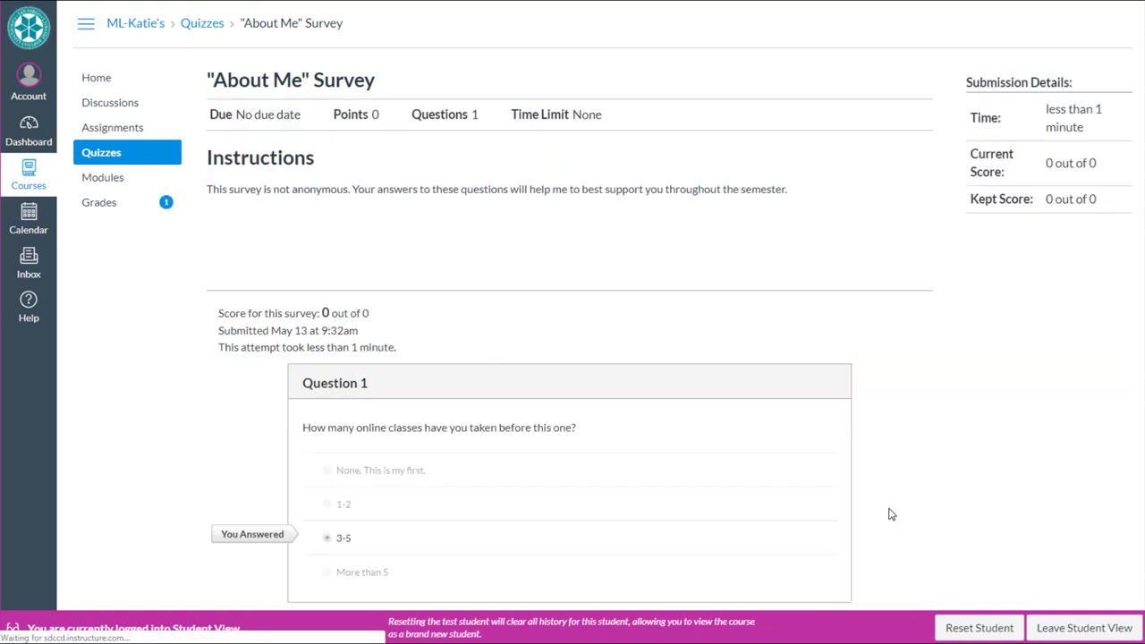
scroll(912, 503, down, 2)
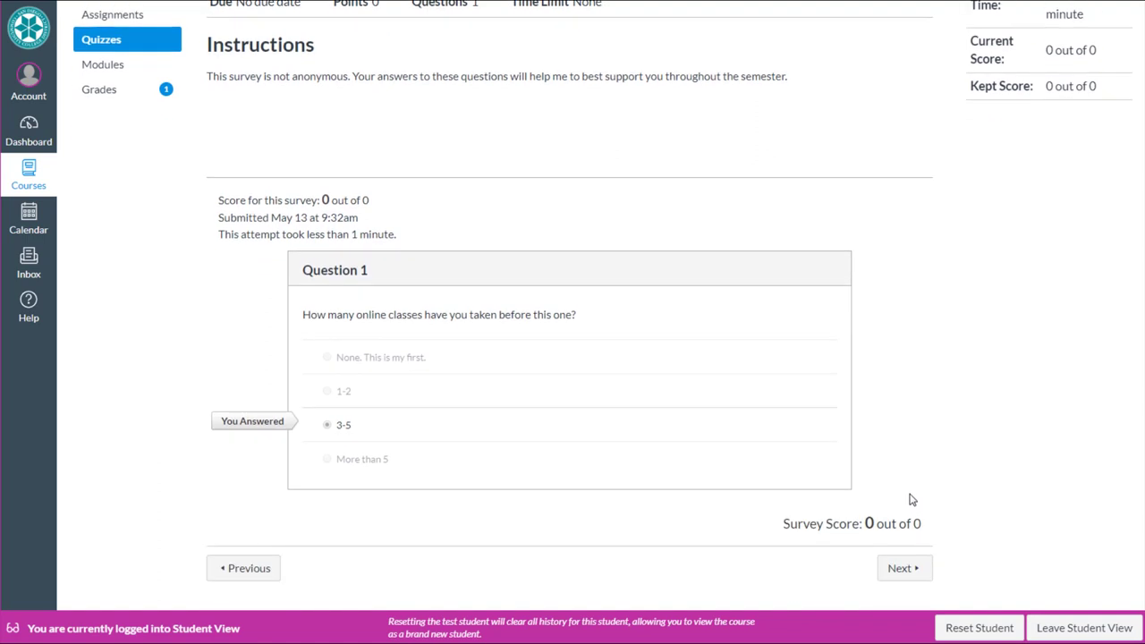
scroll(912, 500, up, 2)
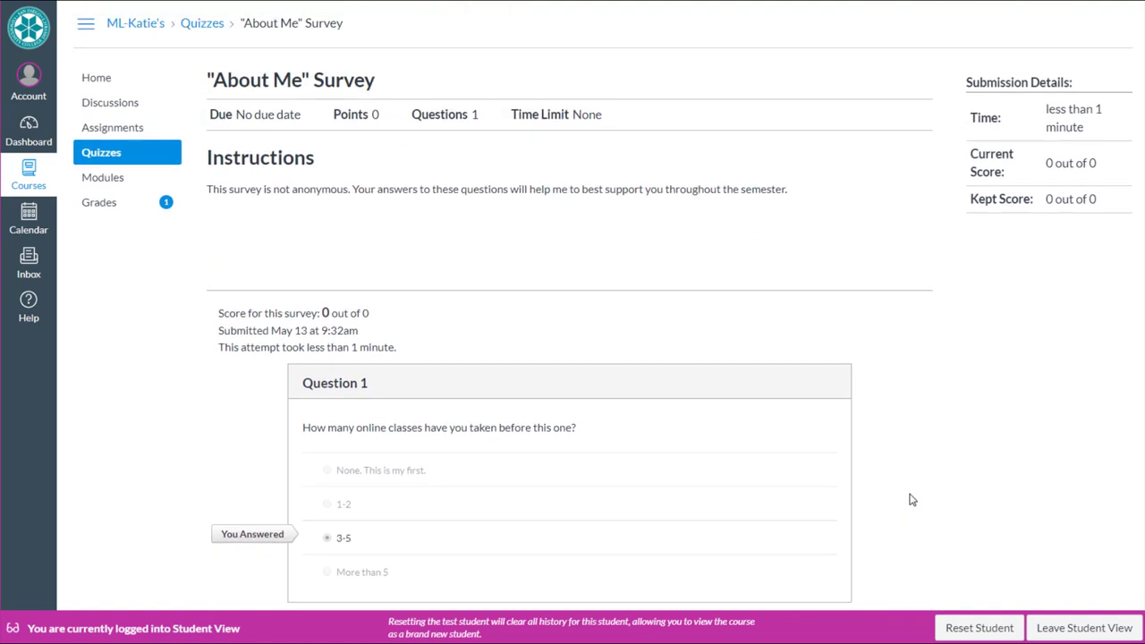
Continue to Assignment 1 and submit it with the text entry "asdfasdfasdf"
scroll(912, 500, down, 2)
click(898, 566)
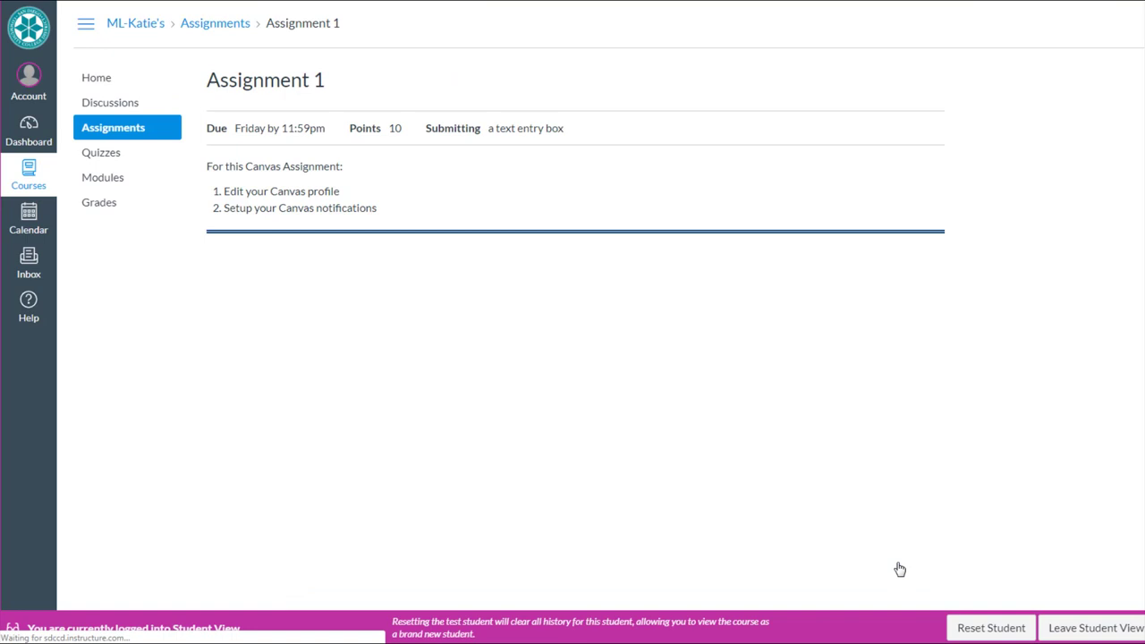
click(868, 85)
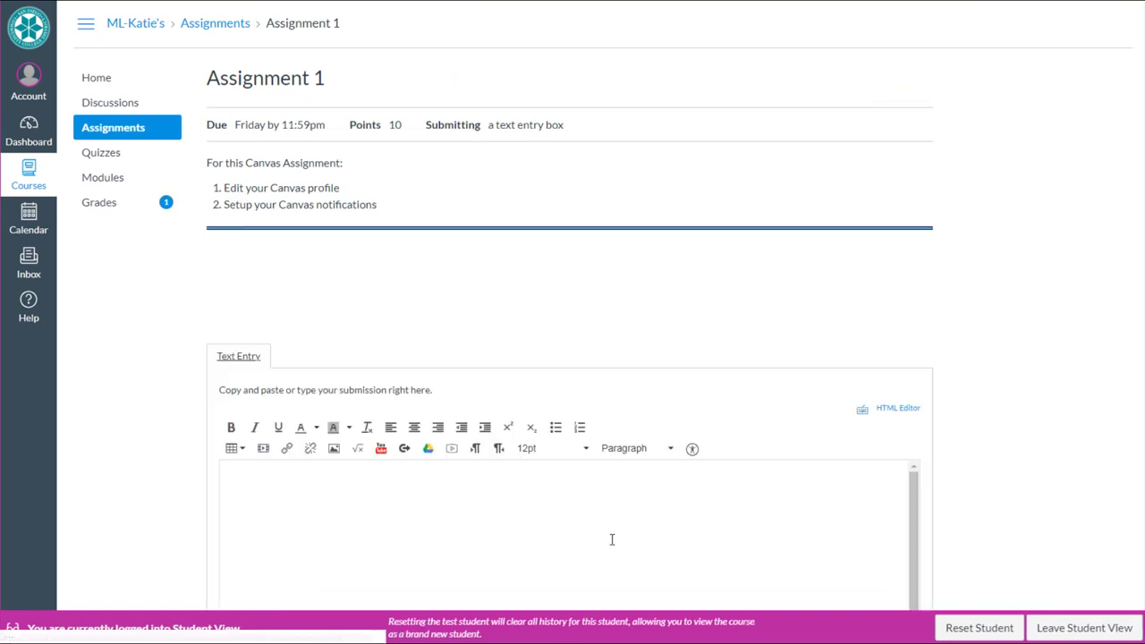
click(564, 535)
text(asdfasdfasdf)
scroll(995, 460, down, 4)
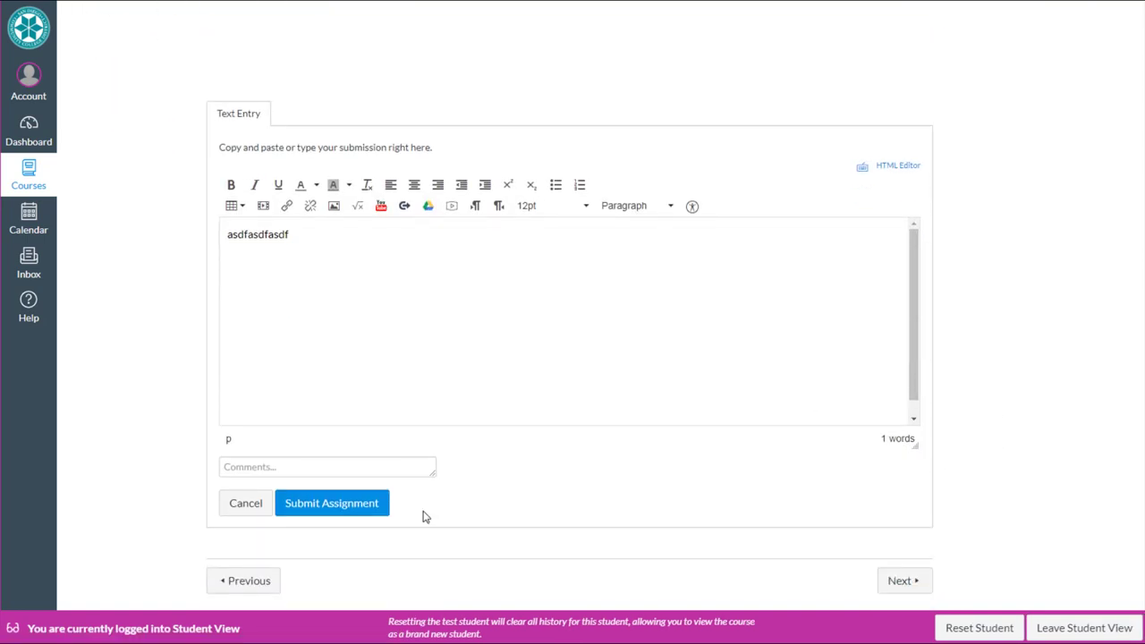
click(343, 507)
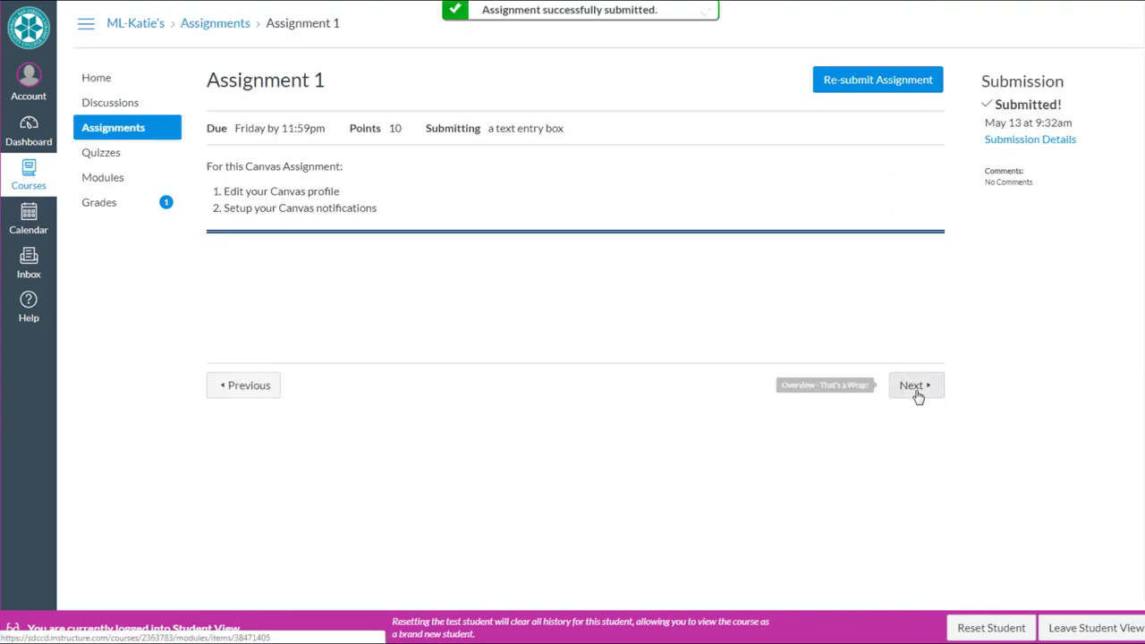
Check the Orientation module's progress on the course home page and view its Overview - That's a Wrap! page
click(114, 88)
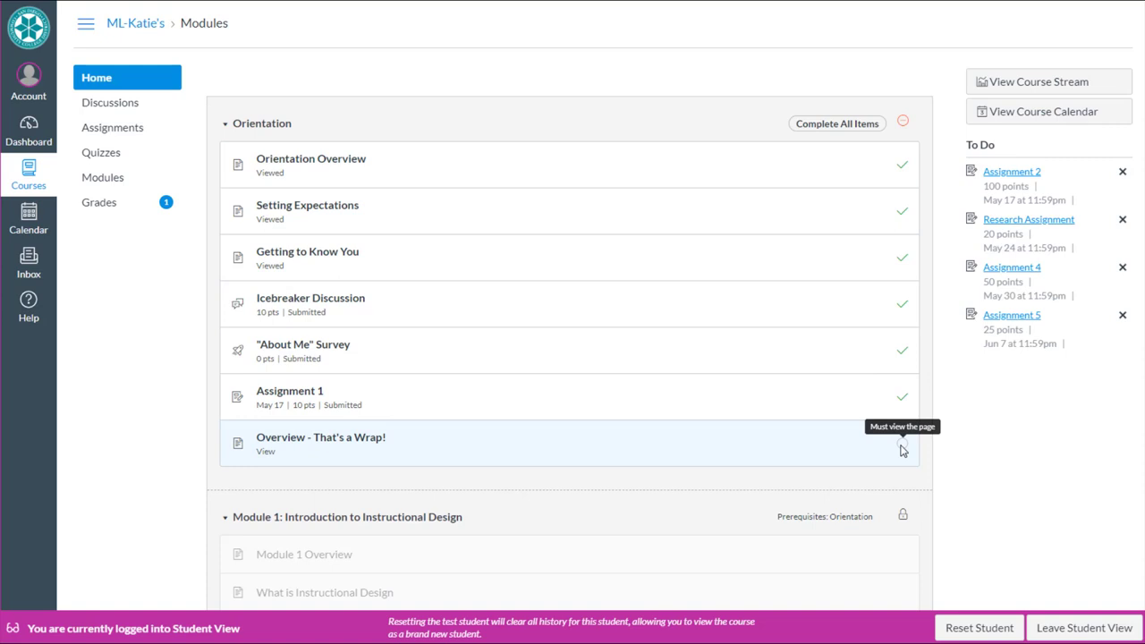
scroll(902, 450, down, 3)
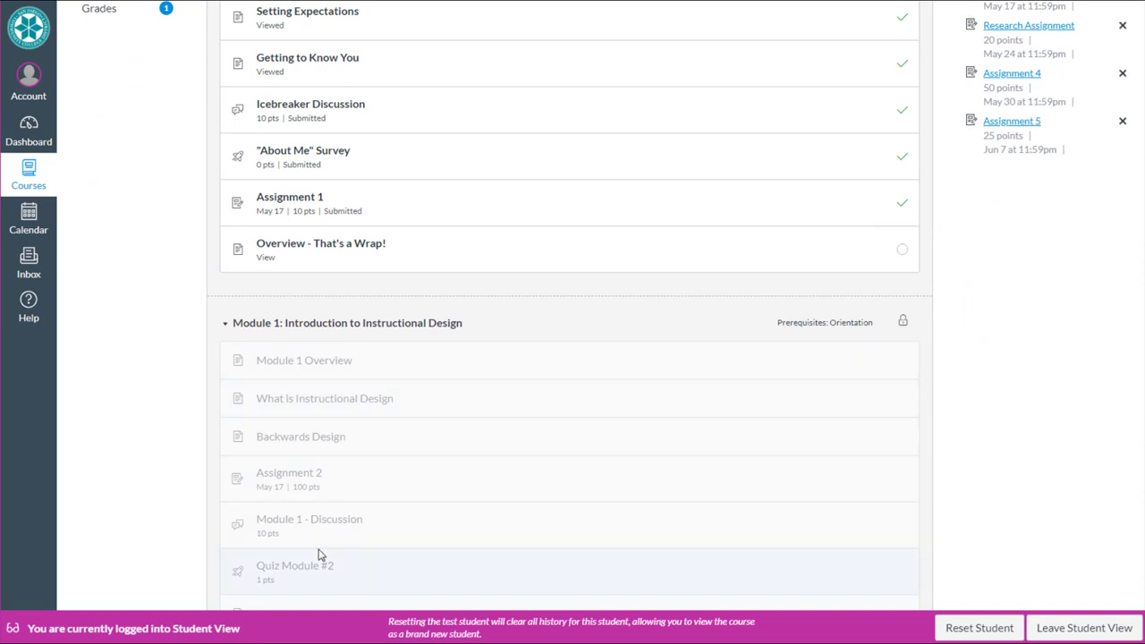
click(330, 250)
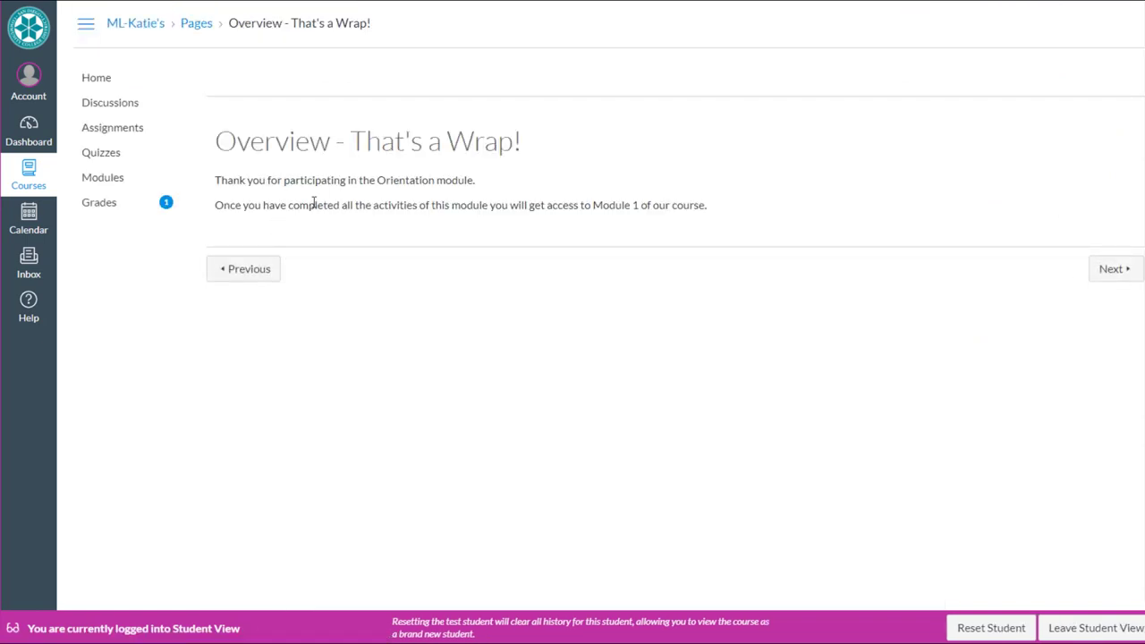
Return to the course home page and open Assignment 2 from Module 1 to check access
click(114, 83)
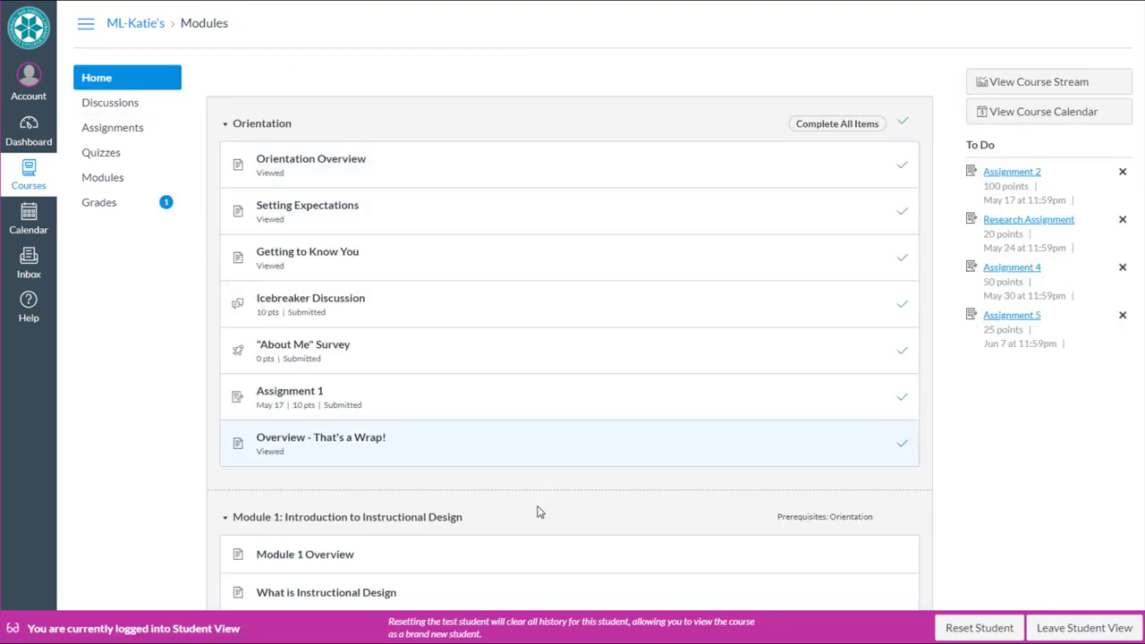
scroll(537, 512, down, 3)
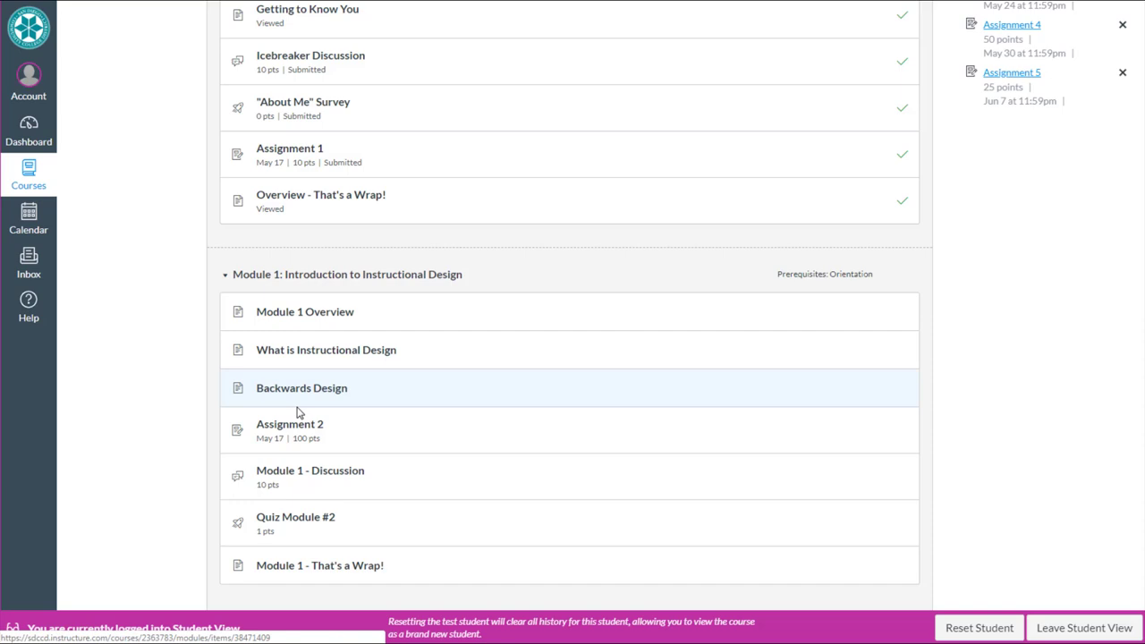
click(297, 435)
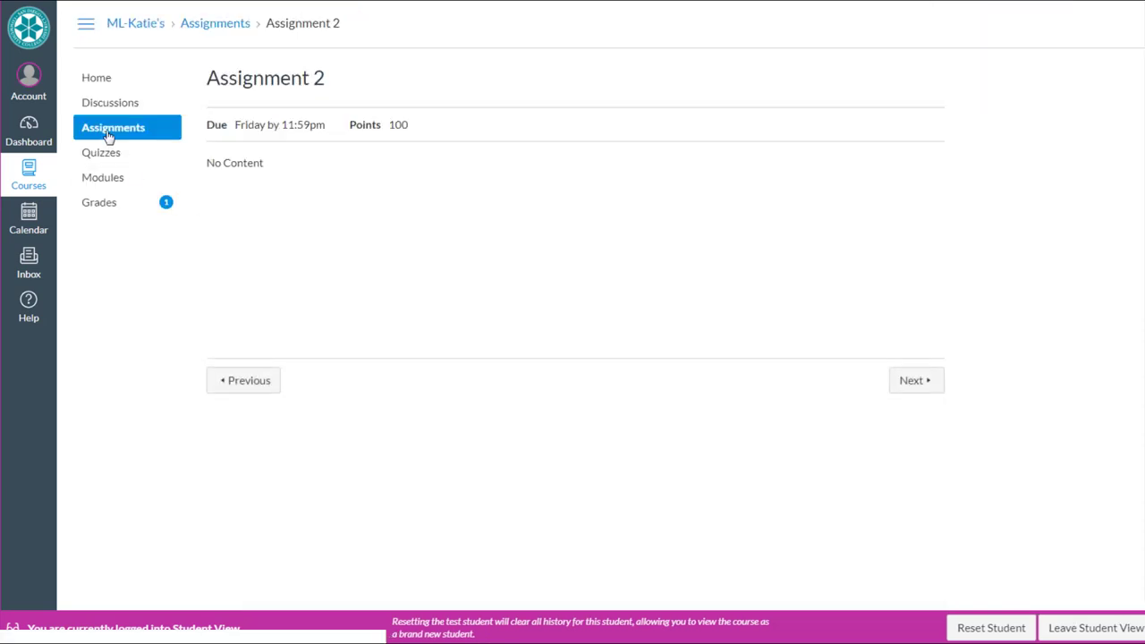
Go back to the course home page and leave Student View
click(106, 80)
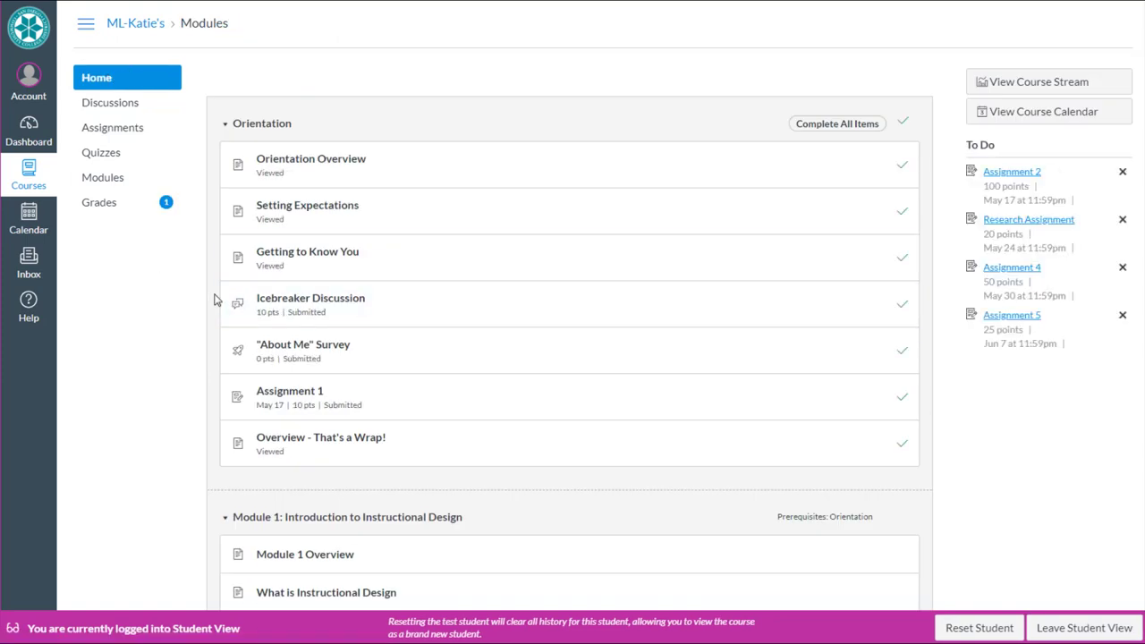
click(1053, 630)
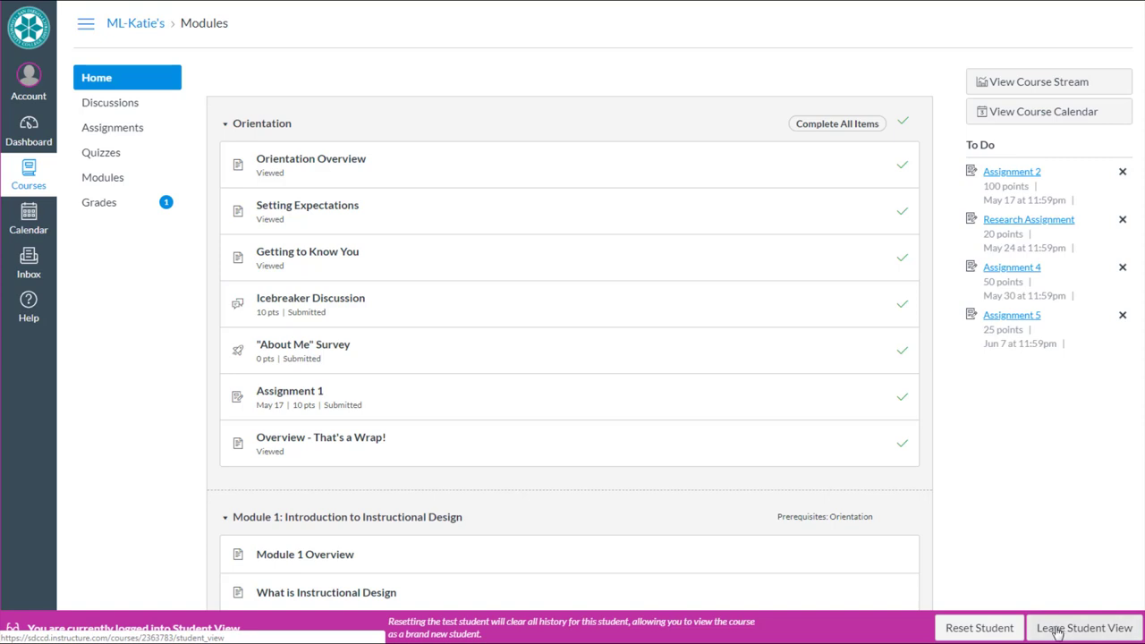
click(1056, 630)
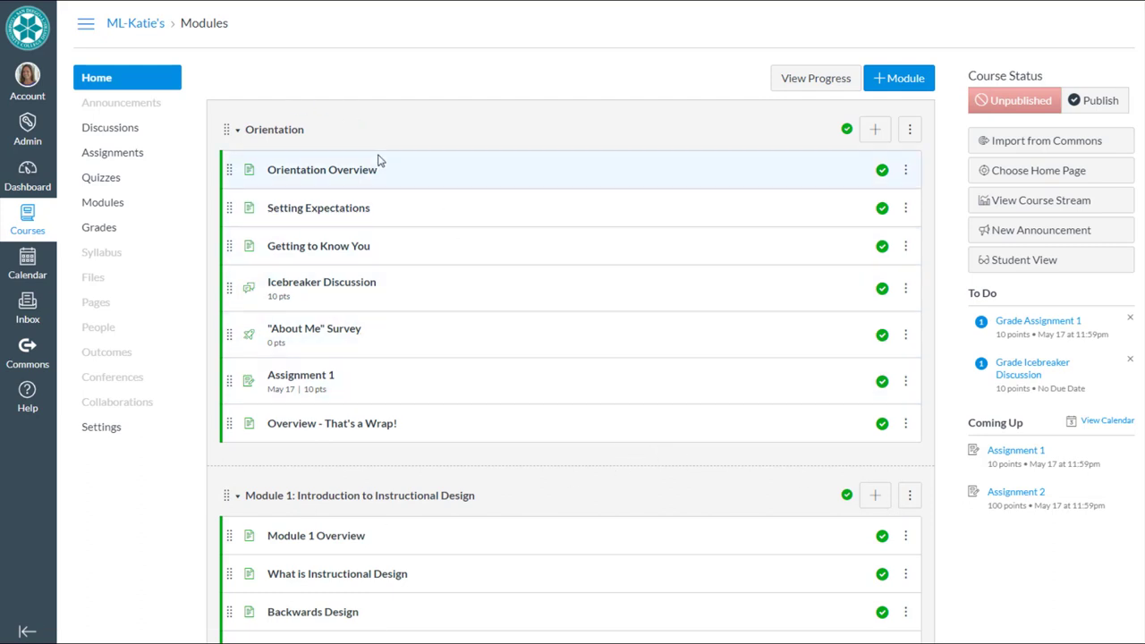
Collapse Module 1 and, in the Orientation module's settings, add a requirement that students view the Orientation Overview item
click(238, 497)
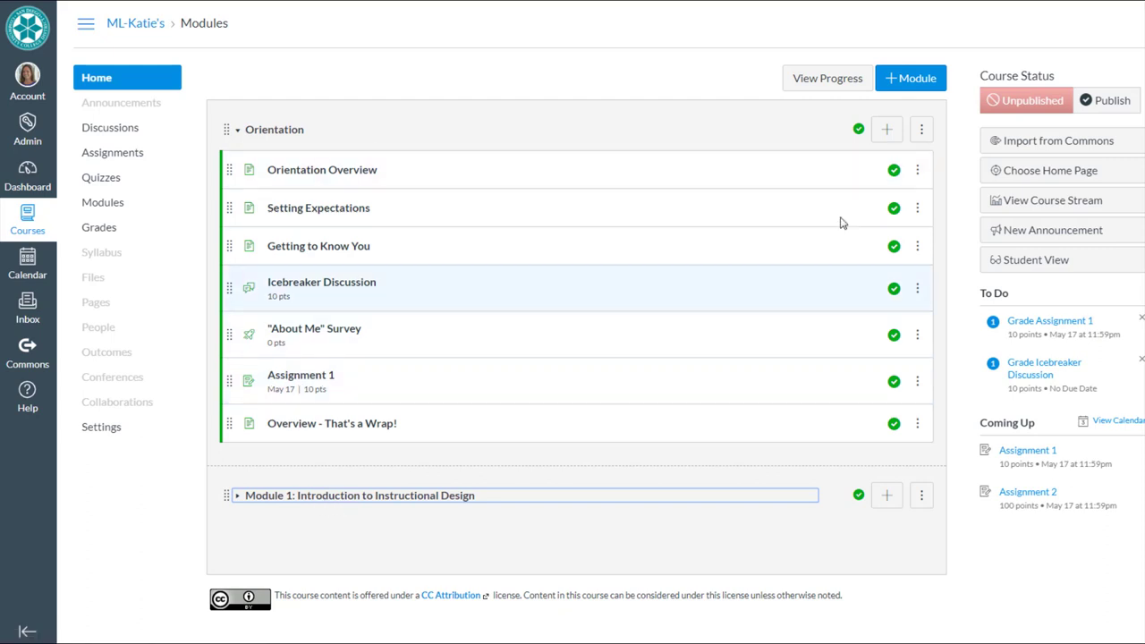
click(923, 131)
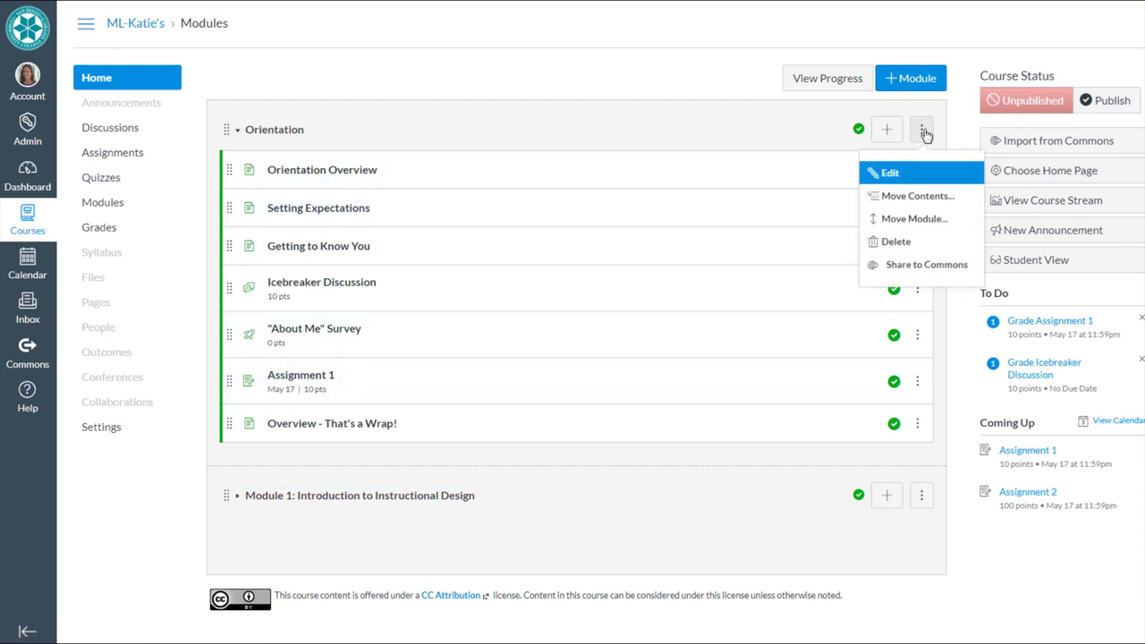
click(892, 174)
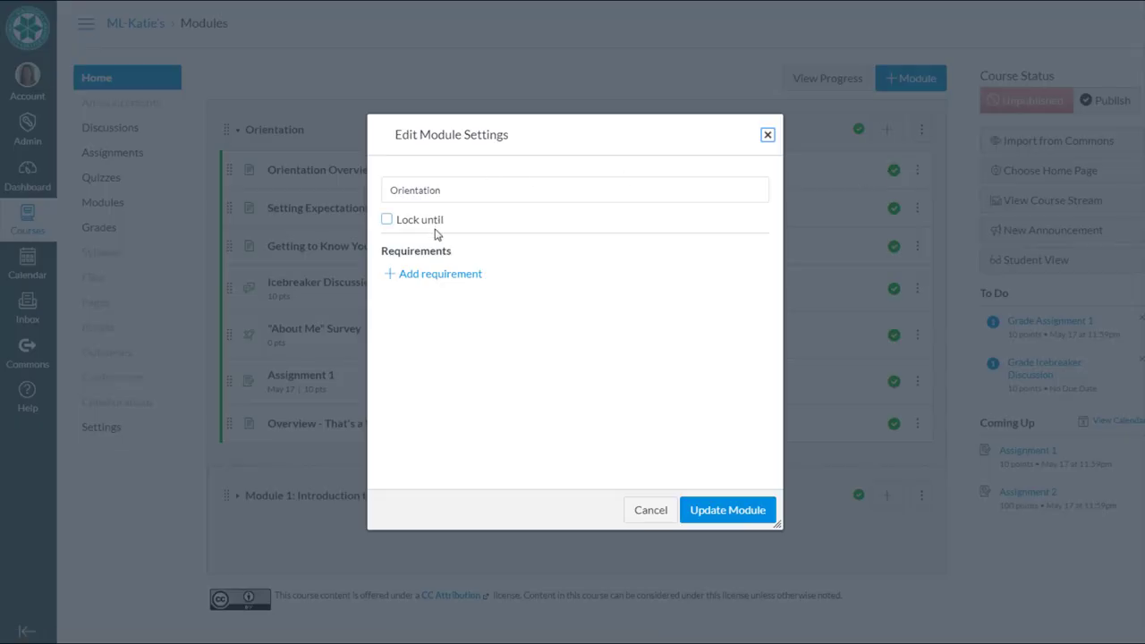
click(429, 276)
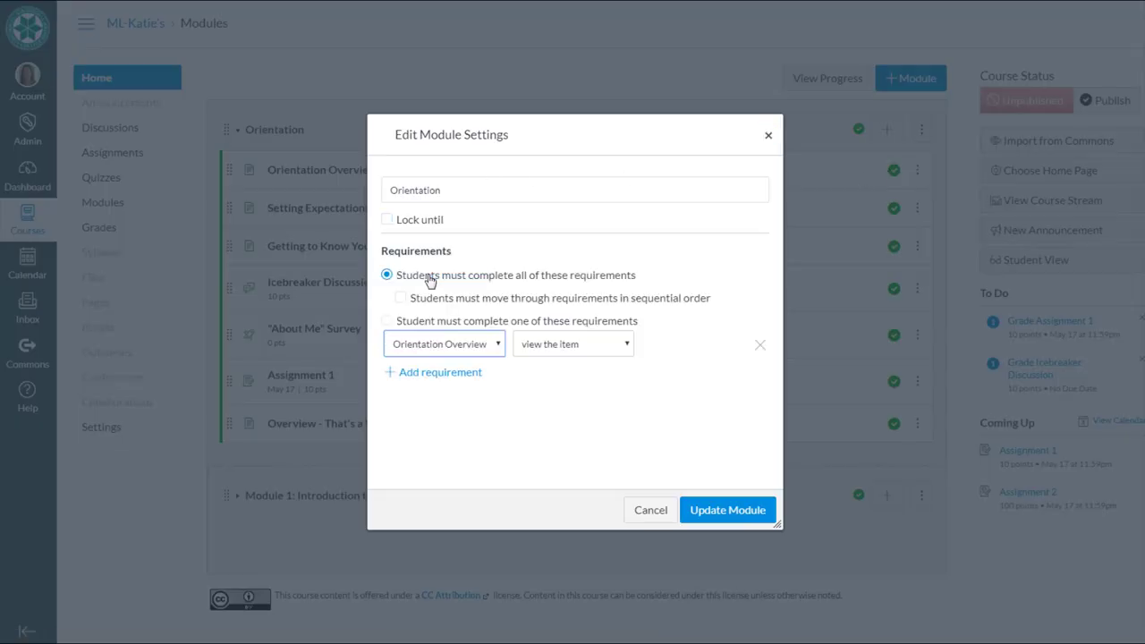
drag(582, 141, 677, 44)
click(559, 255)
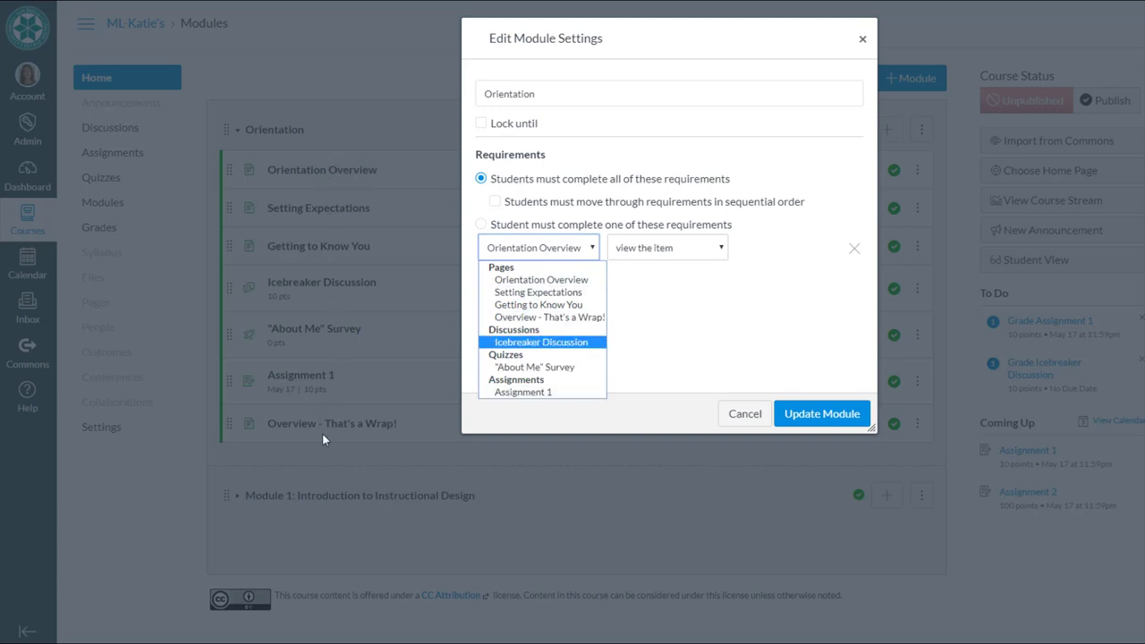
click(586, 280)
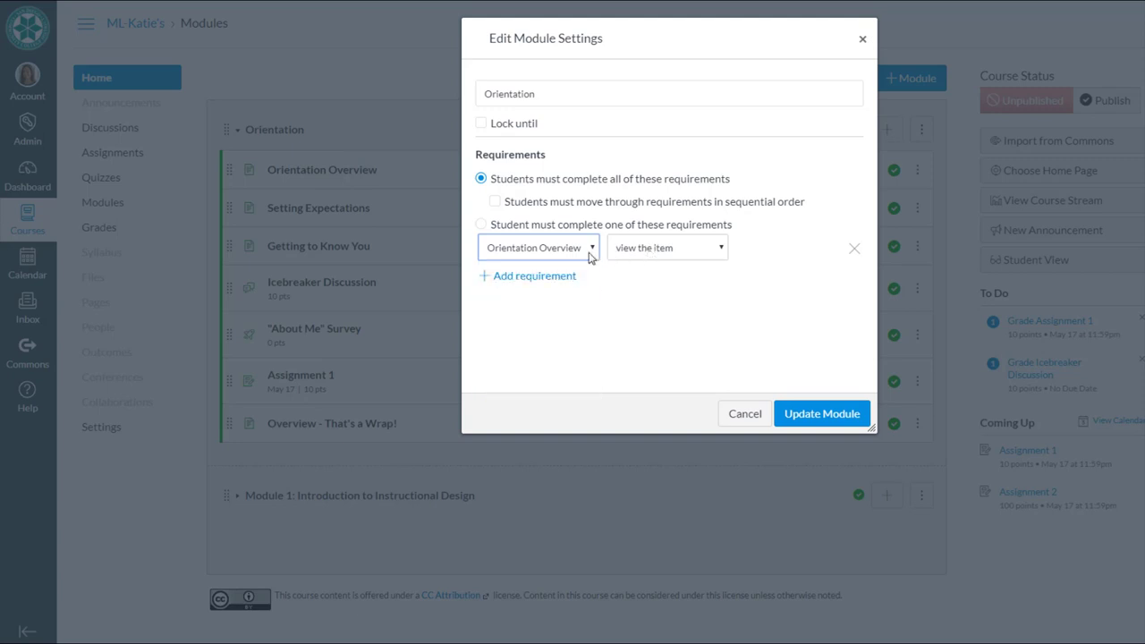
Add requirements that students view the Setting Expectations and Getting to Know You pages
click(553, 276)
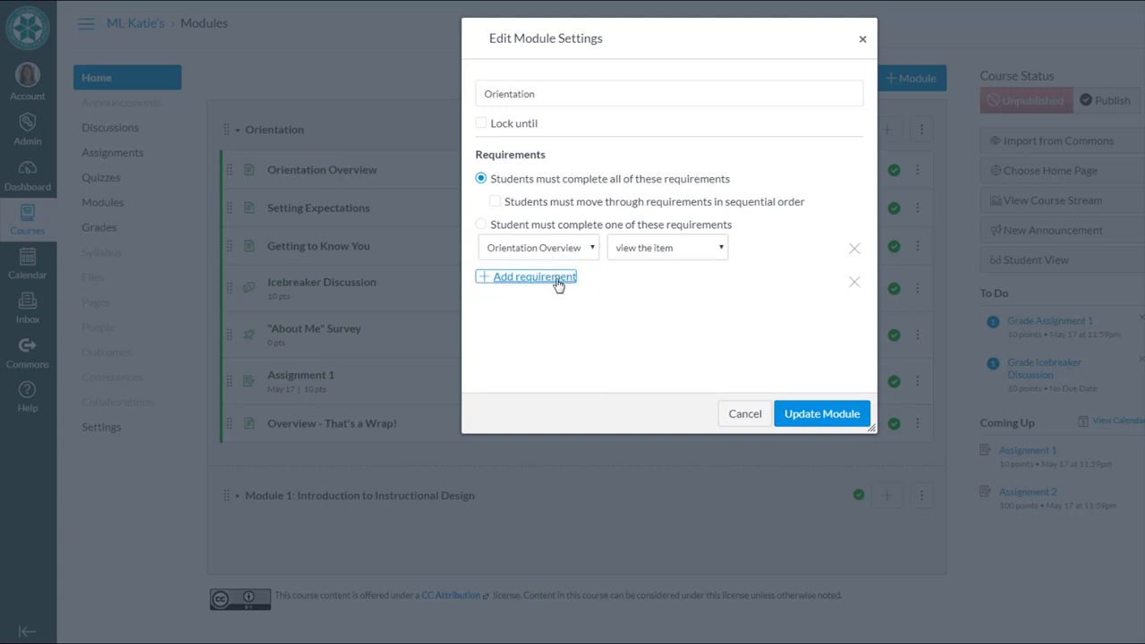
click(555, 282)
click(541, 325)
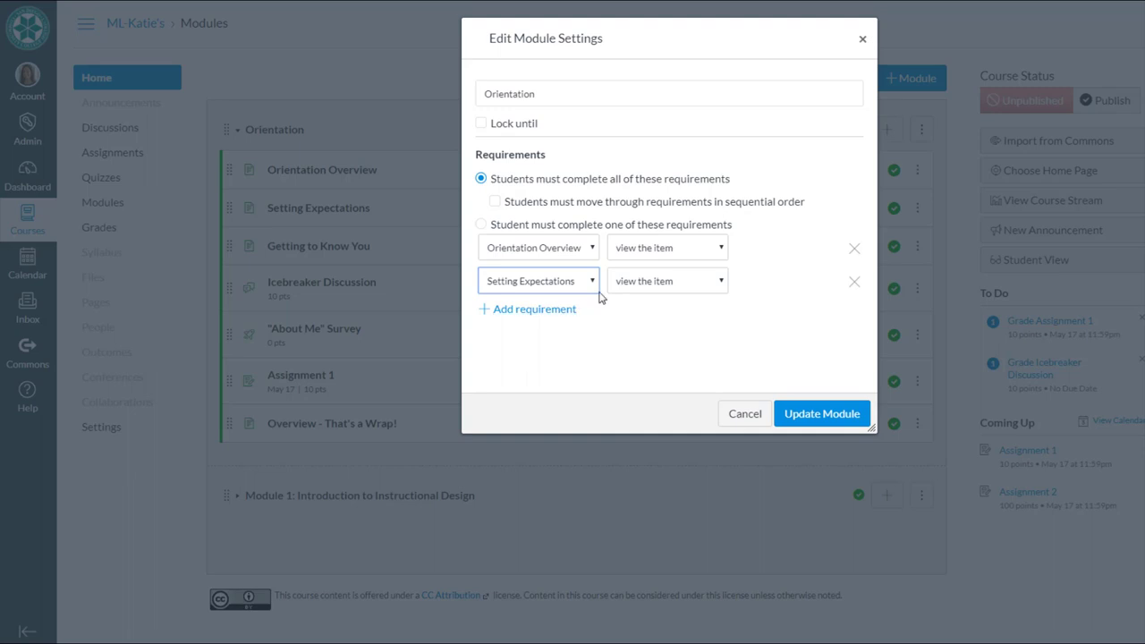
click(556, 312)
click(544, 318)
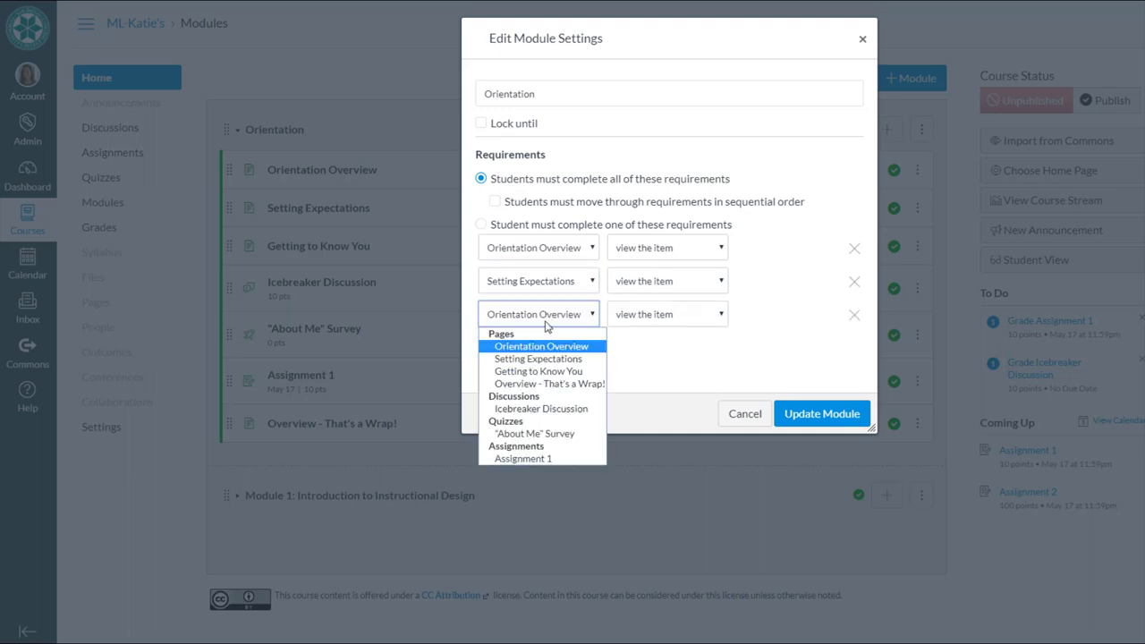
click(535, 372)
click(636, 318)
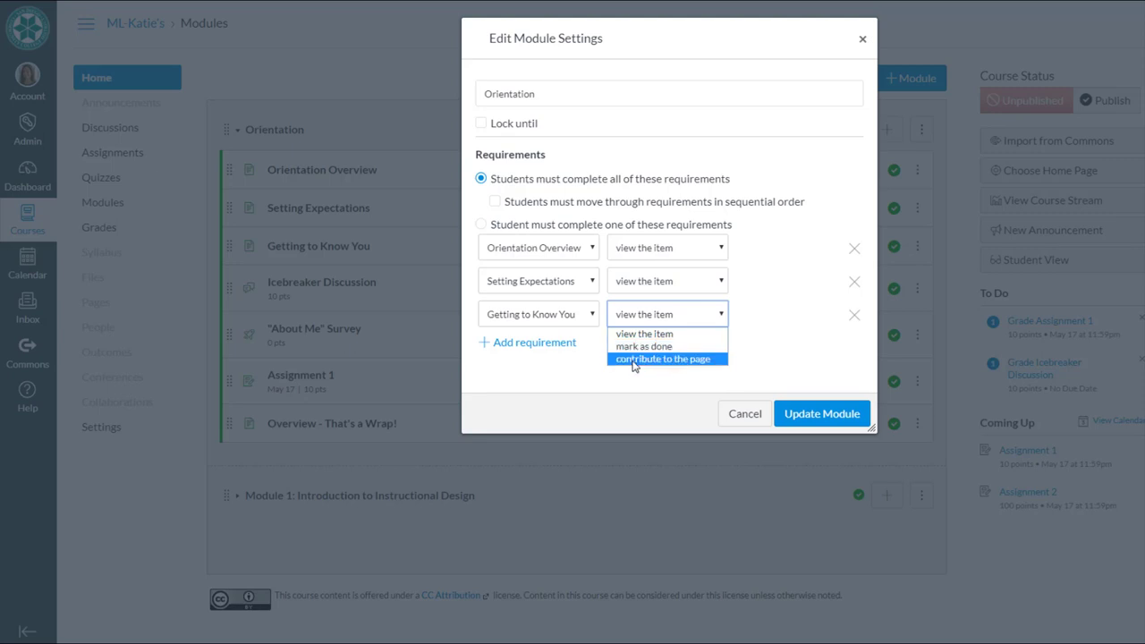
click(772, 346)
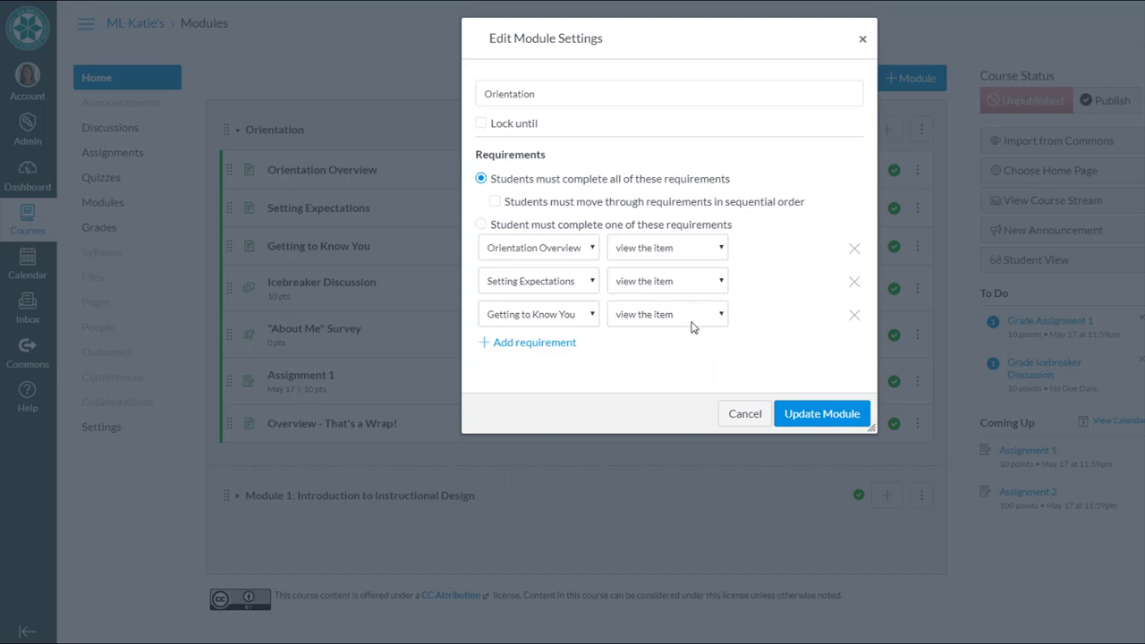
Add a requirement that students view the "Overview - That's a Wrap!" page
click(540, 349)
click(540, 349)
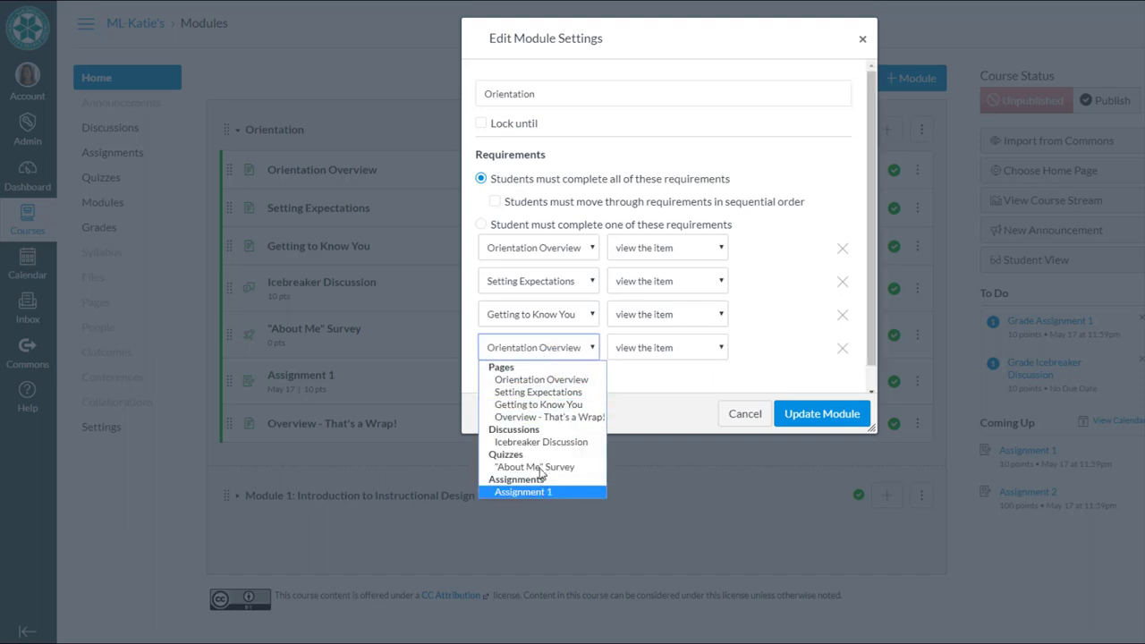
click(540, 418)
scroll(638, 340, down, 1)
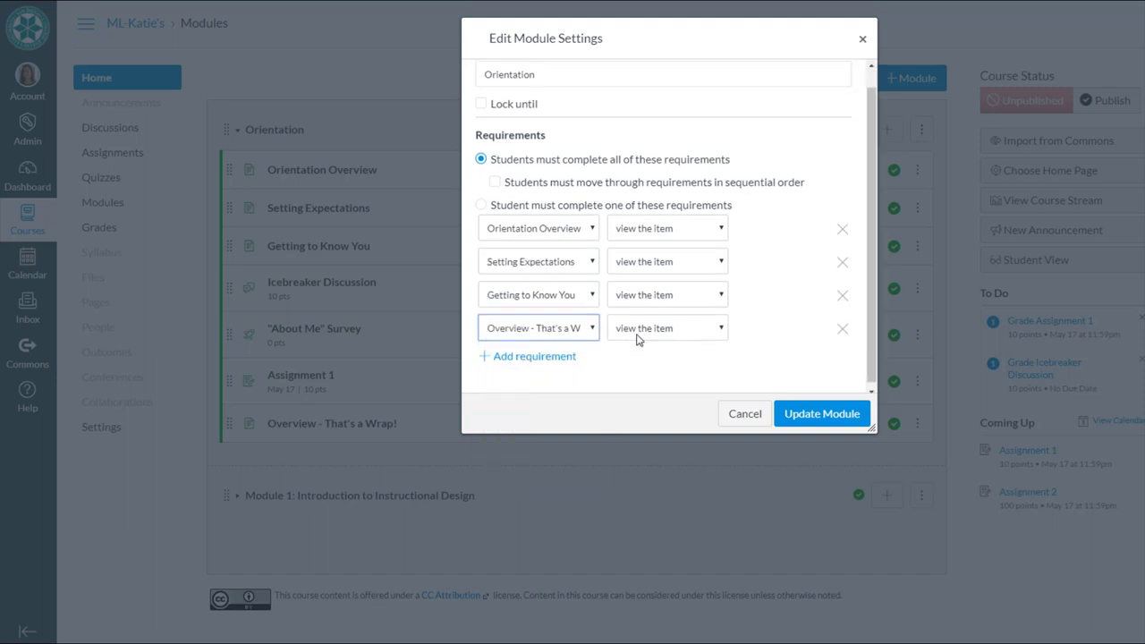
Add the Icebreaker Discussion as a requirement with "submit the assignment", and add one more requirement row
click(542, 355)
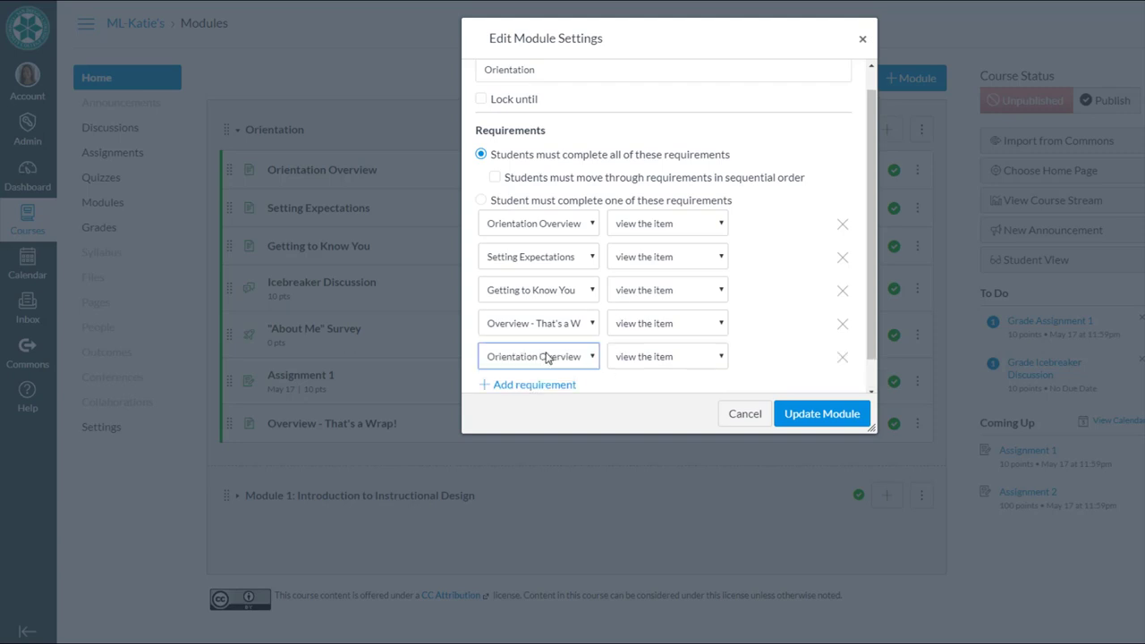
scroll(541, 349, down, 1)
click(540, 324)
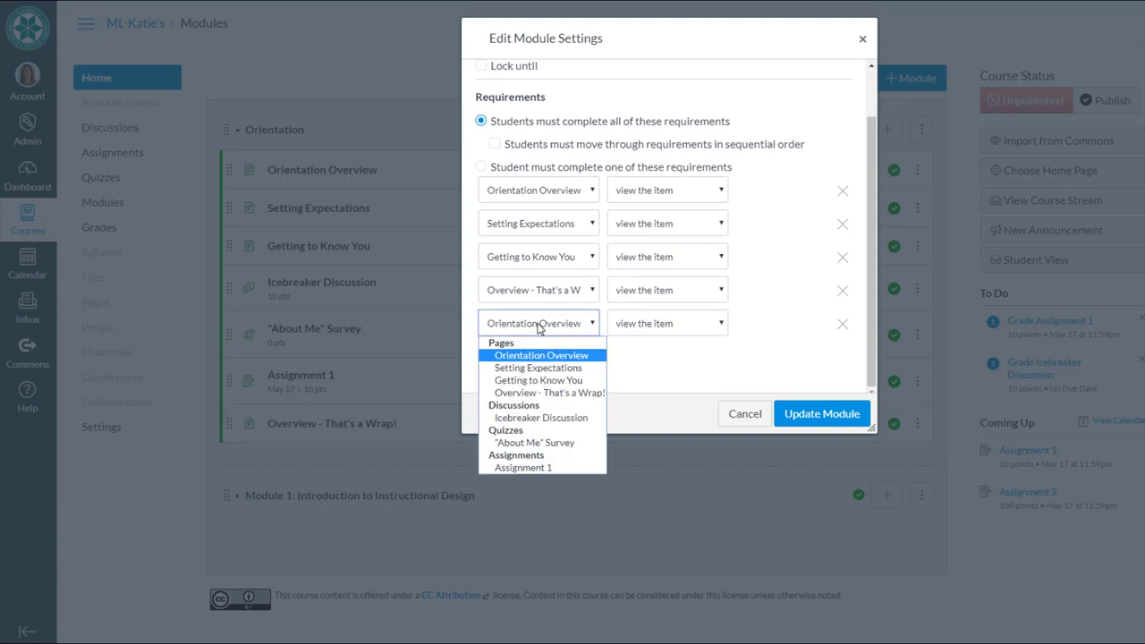
click(530, 418)
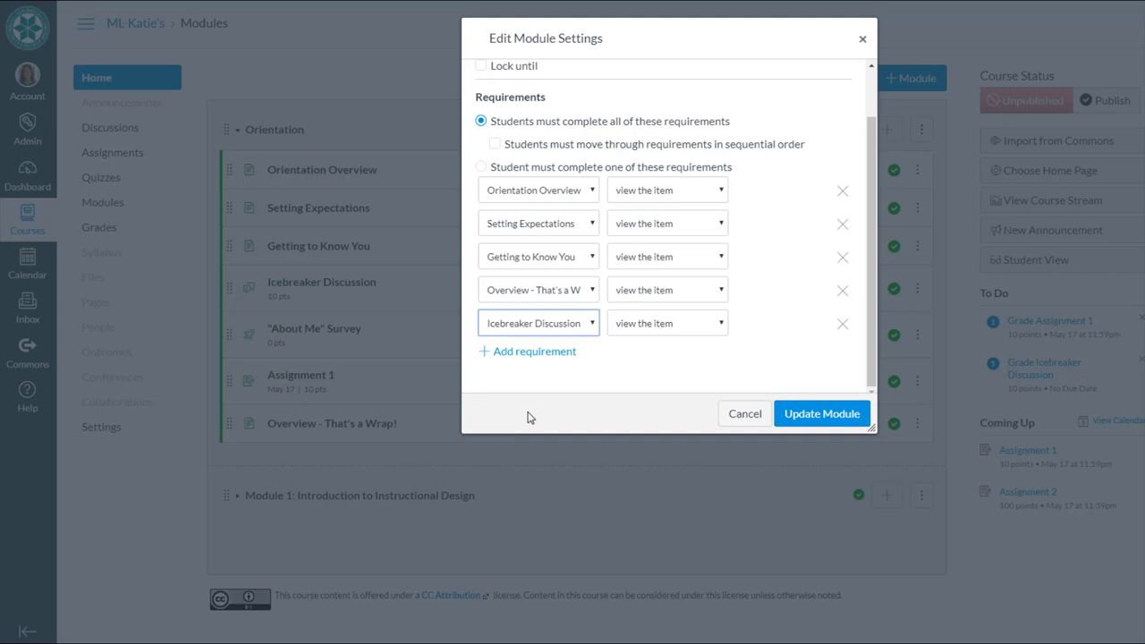
click(537, 352)
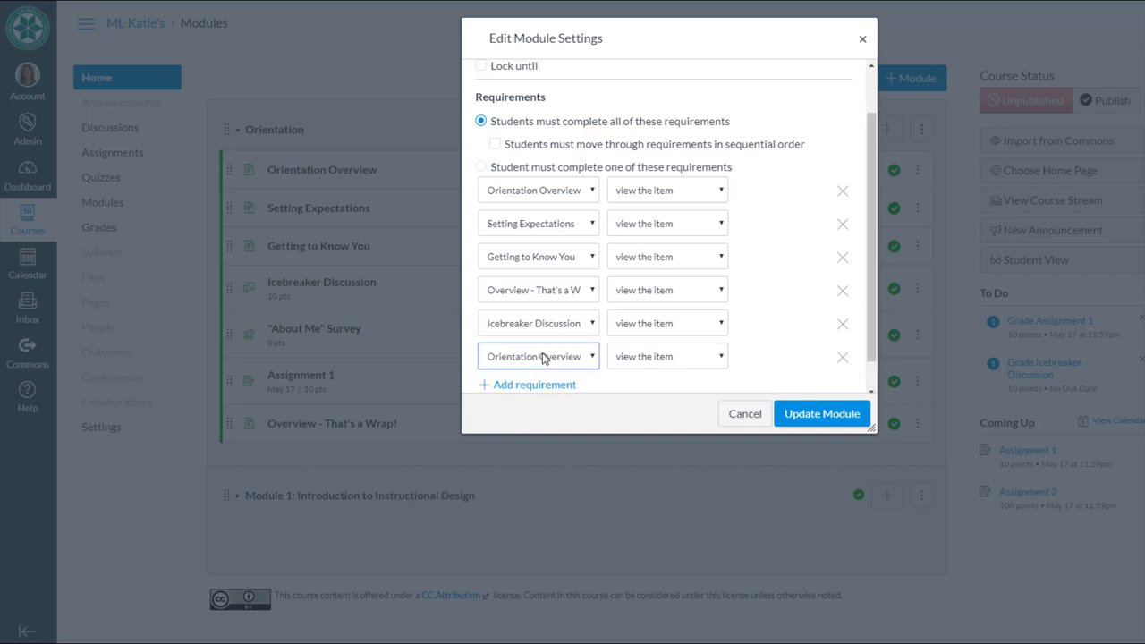
click(666, 326)
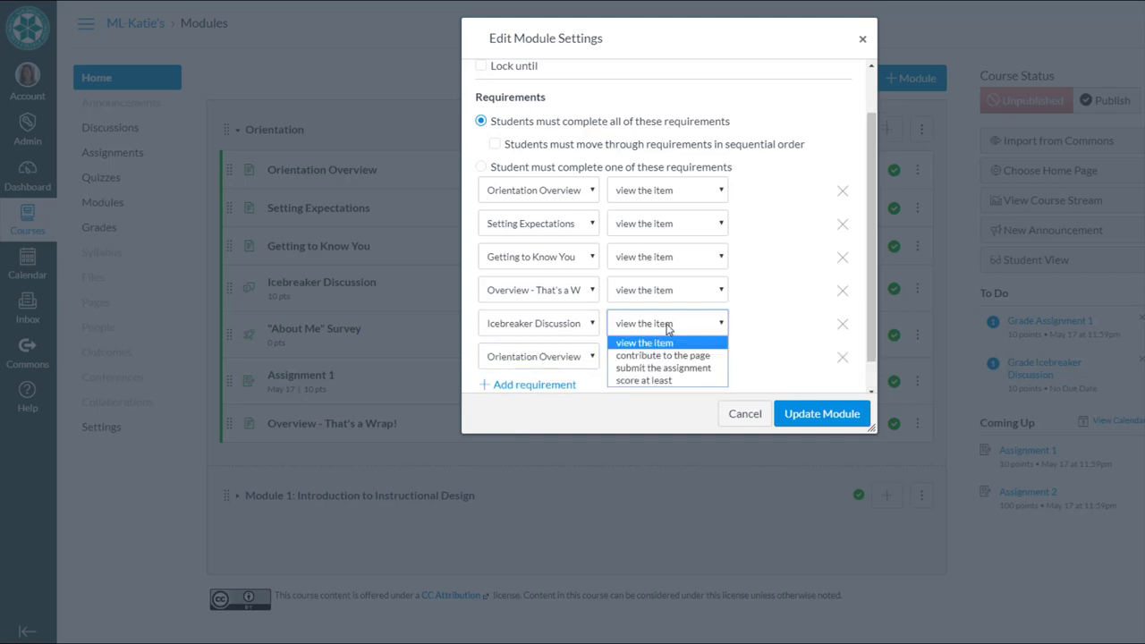
click(658, 369)
Set the newest requirement to the "About Me" Survey with "submit the assignment"
click(533, 359)
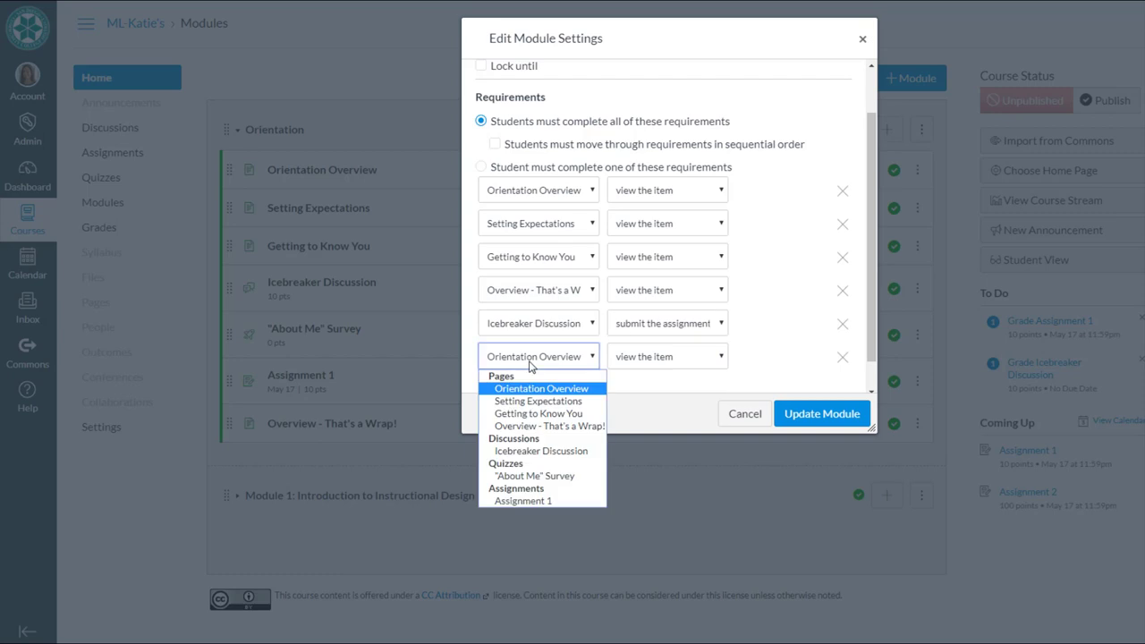
click(541, 476)
click(685, 358)
click(665, 386)
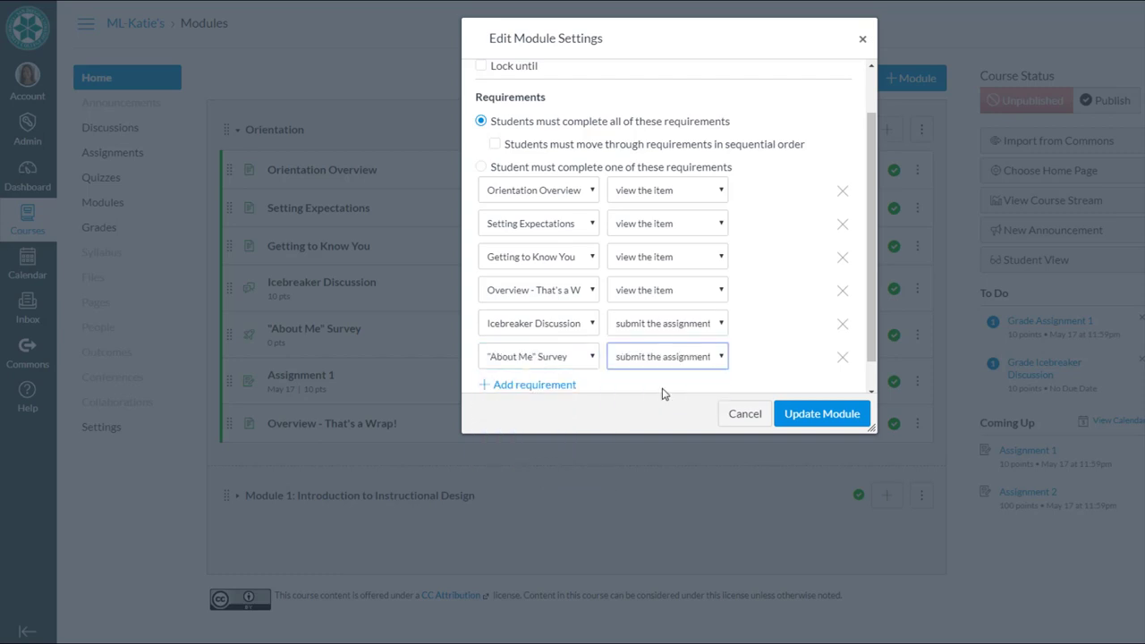
Add Assignment 1 as a further requirement with "submit the assignment"
click(555, 385)
scroll(626, 304, down, 2)
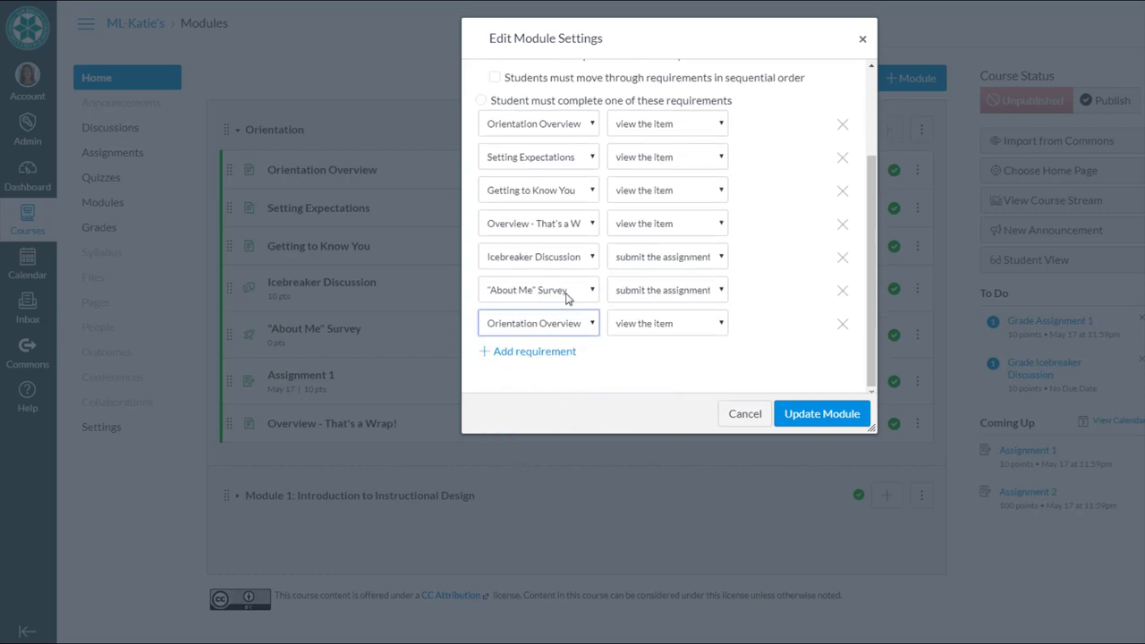
click(564, 323)
click(523, 468)
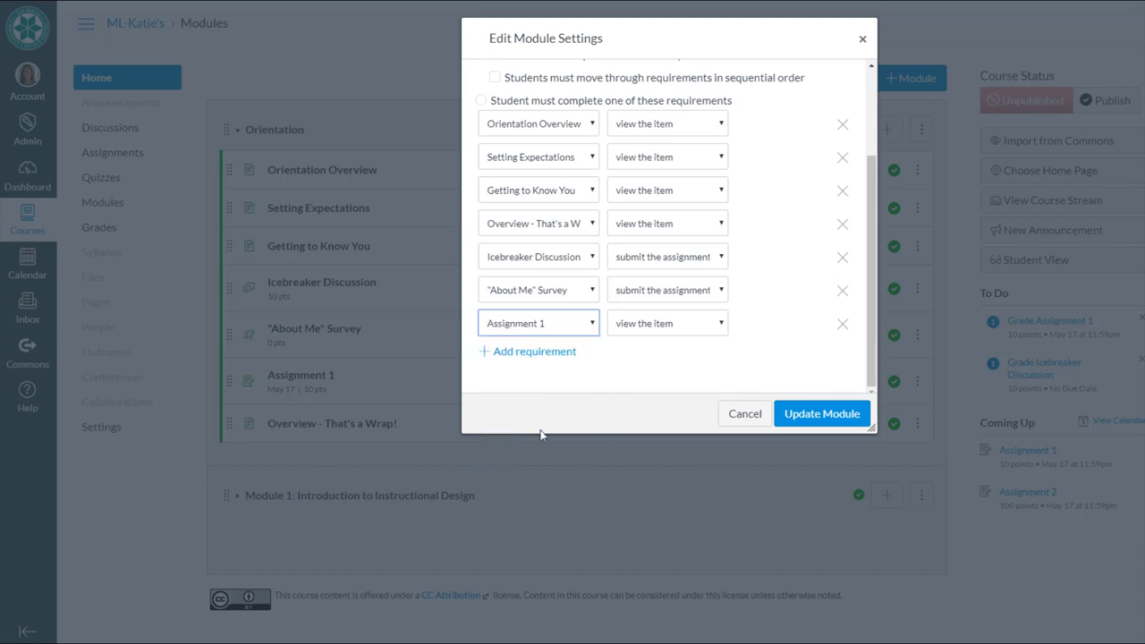
click(630, 333)
click(634, 368)
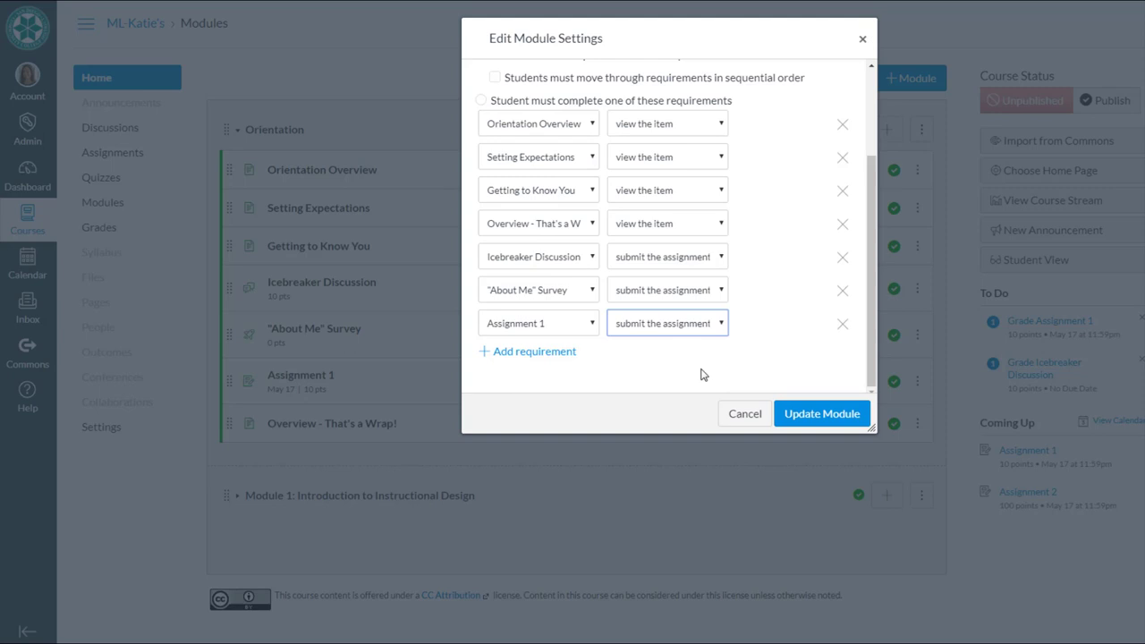
Require students to move through the requirements in sequential order and save the Orientation module settings
scroll(762, 271, up, 1)
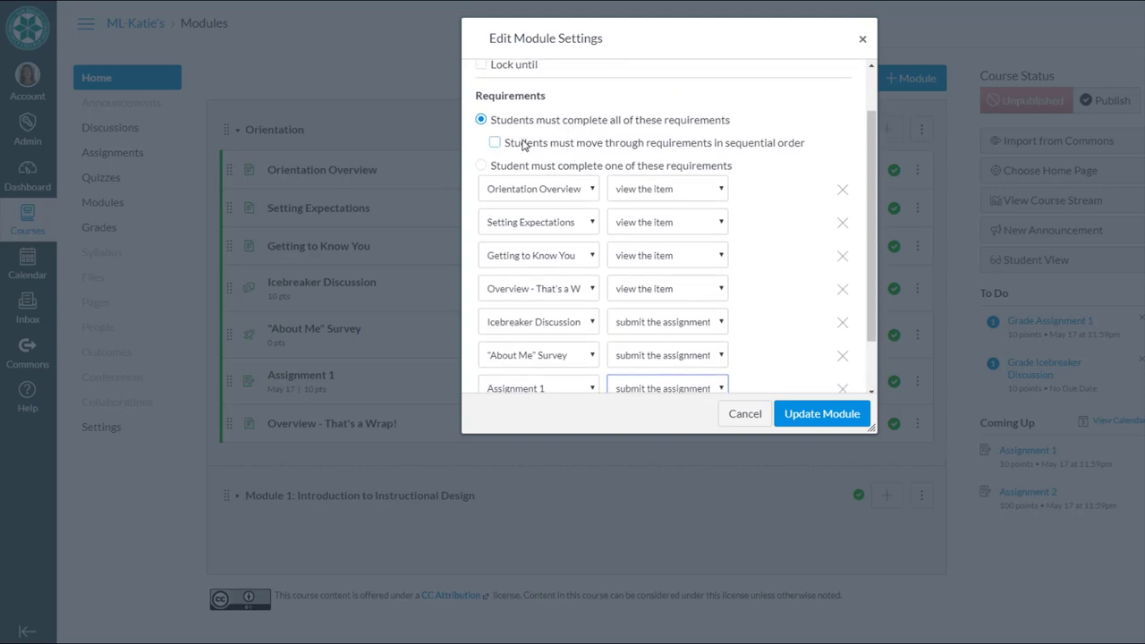
click(494, 143)
click(810, 416)
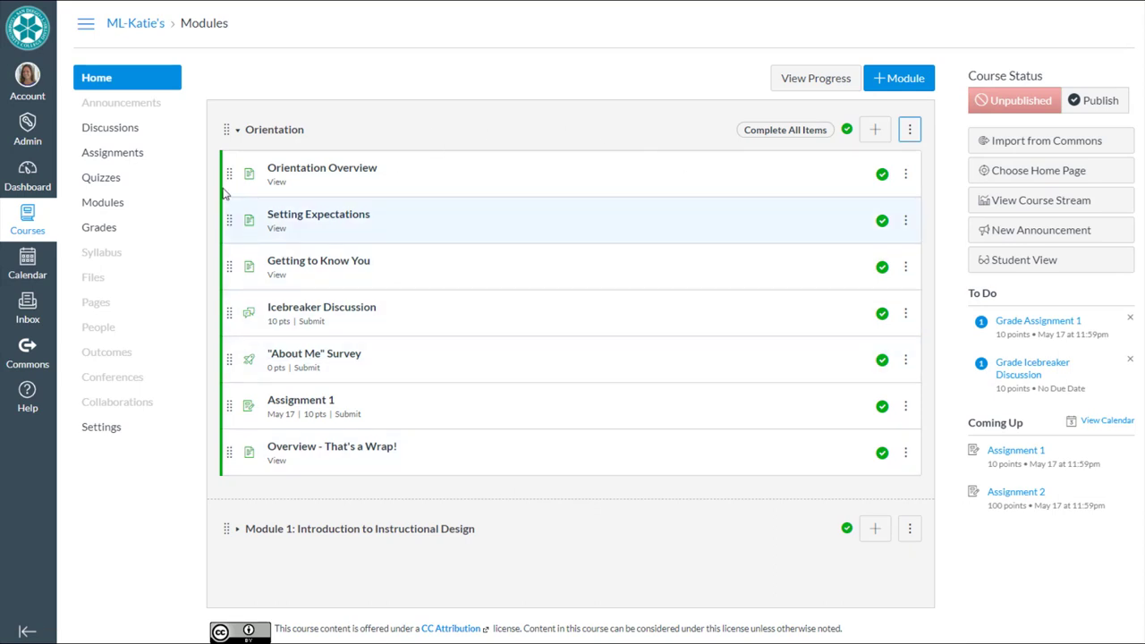
Collapse Orientation, expand Module 1, and save Orientation as a prerequisite in Module 1's settings
click(237, 130)
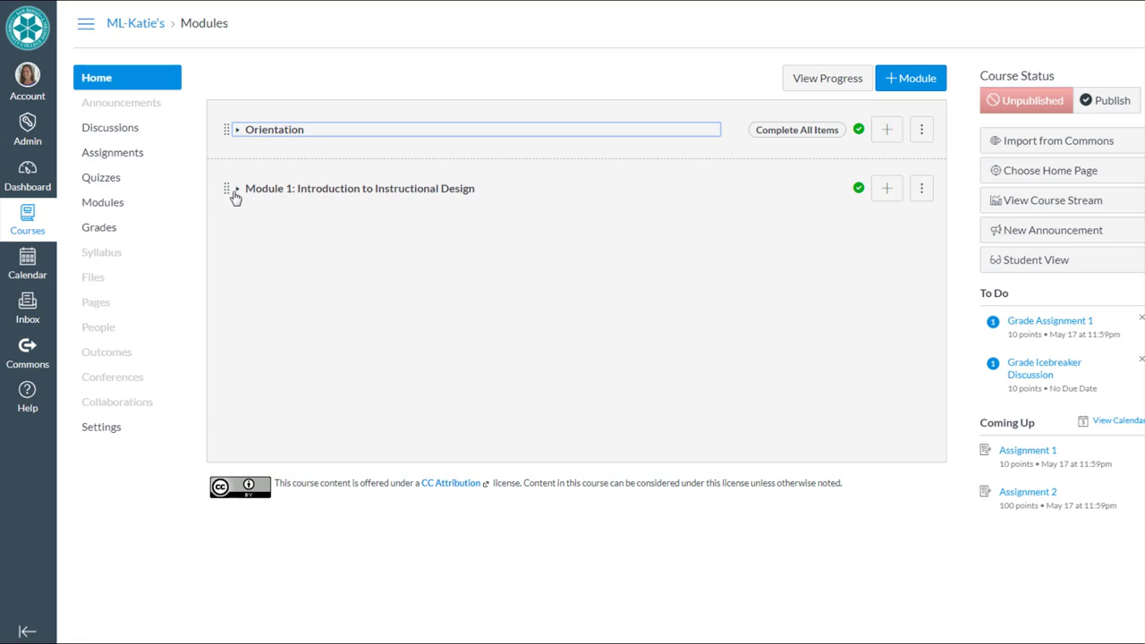
click(238, 190)
click(921, 189)
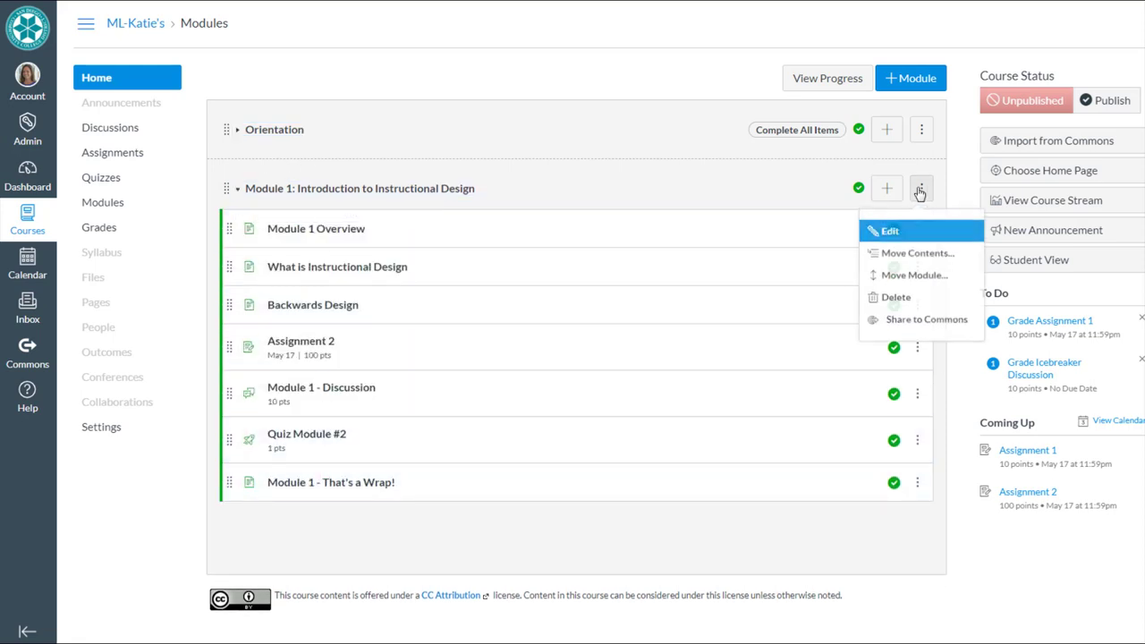
click(892, 238)
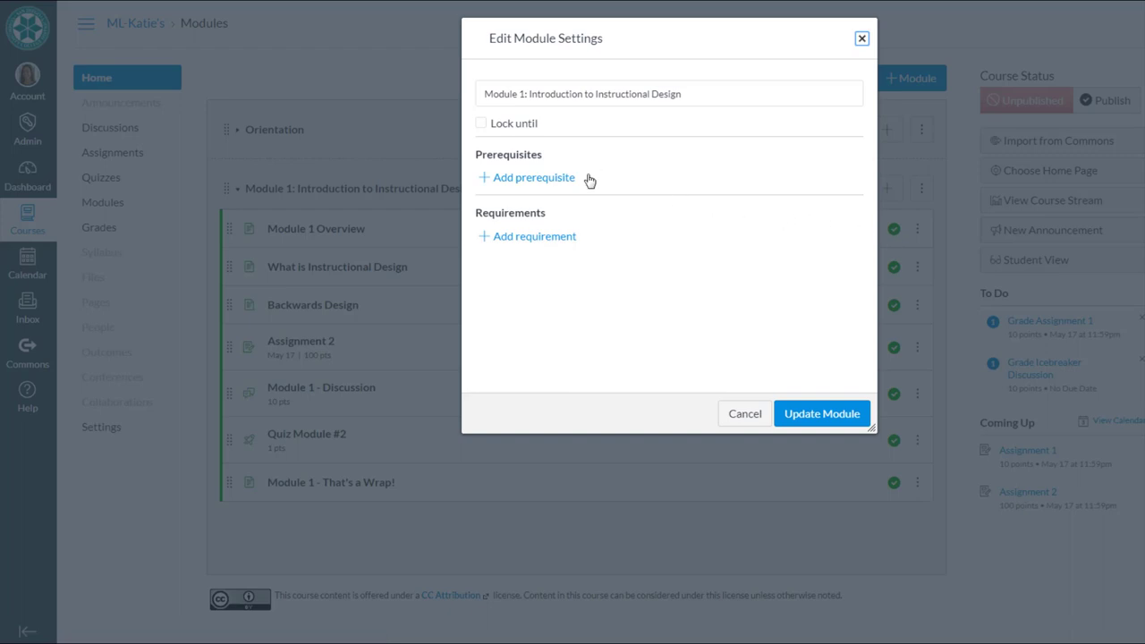
click(541, 178)
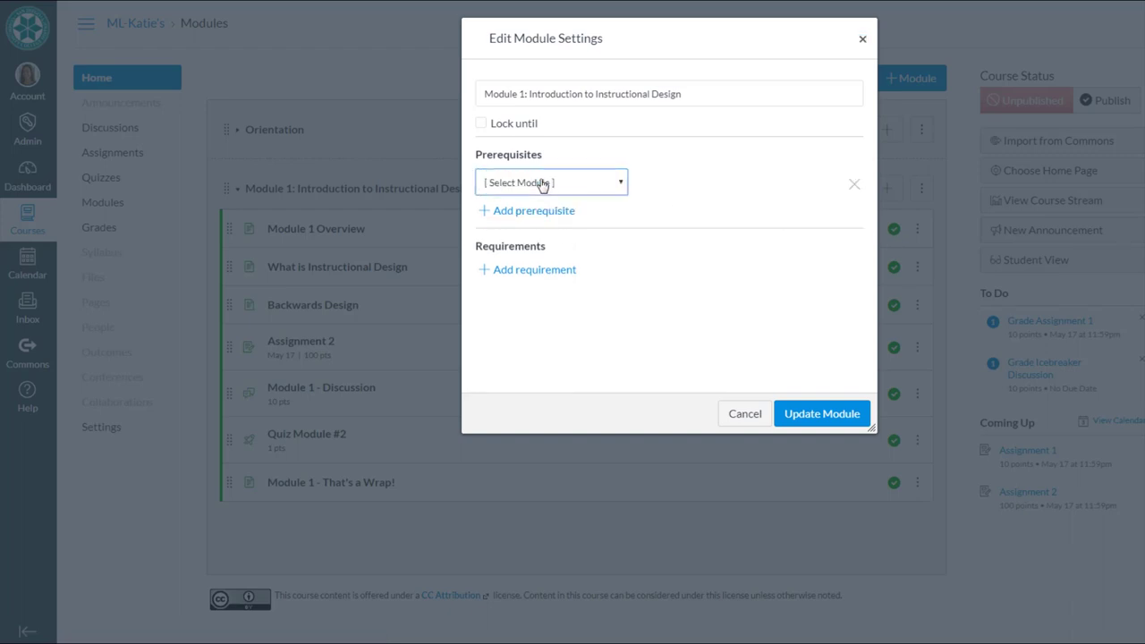
click(548, 183)
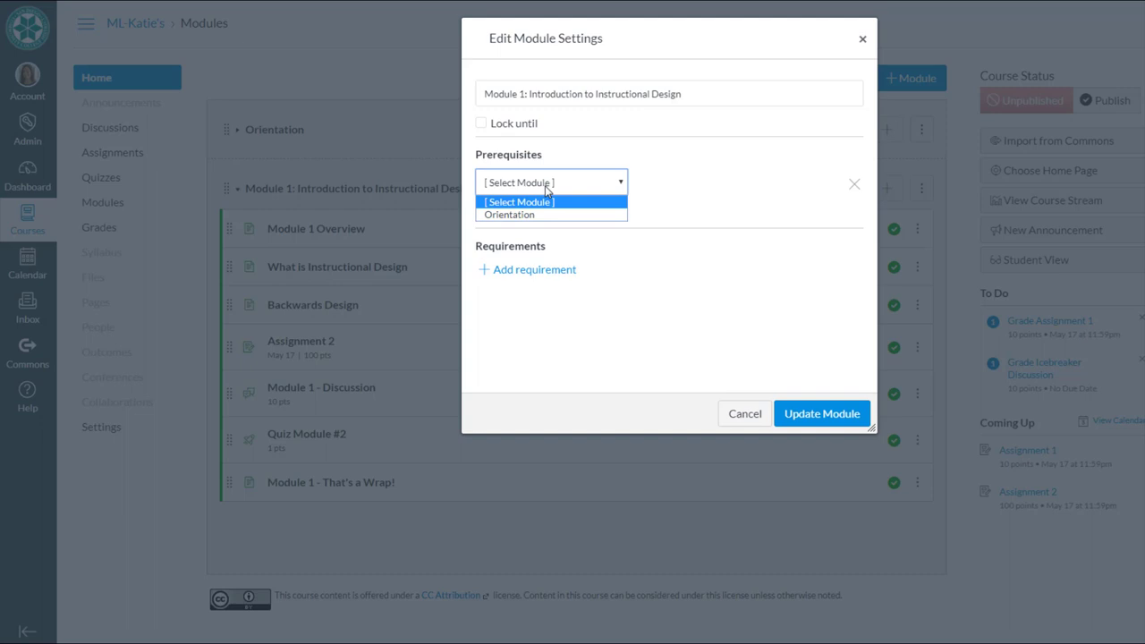
click(506, 214)
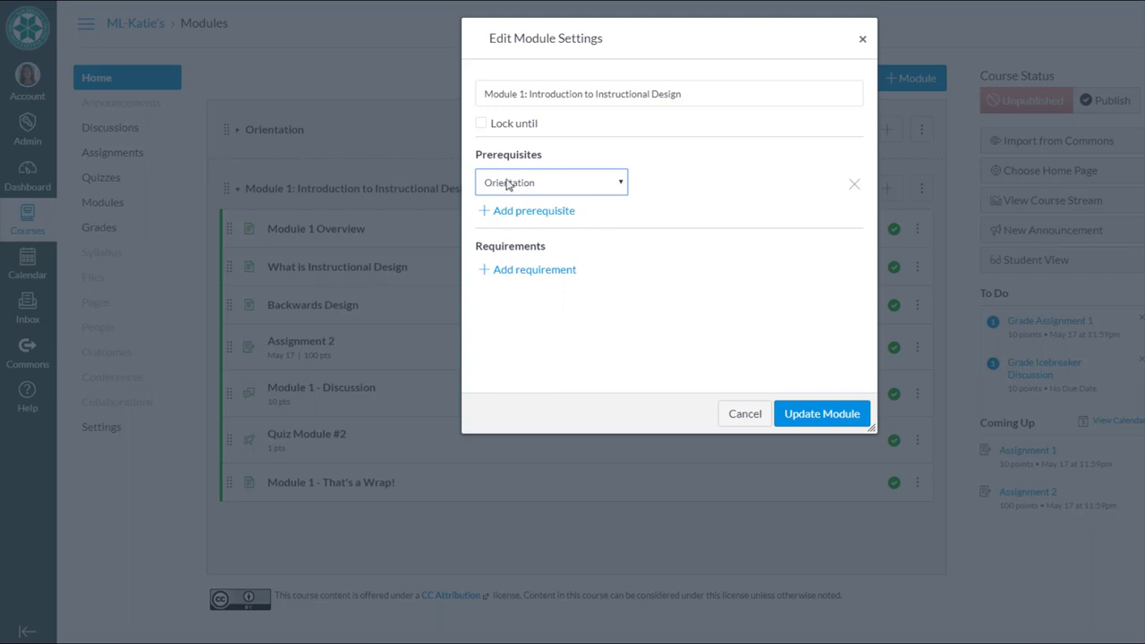
click(810, 417)
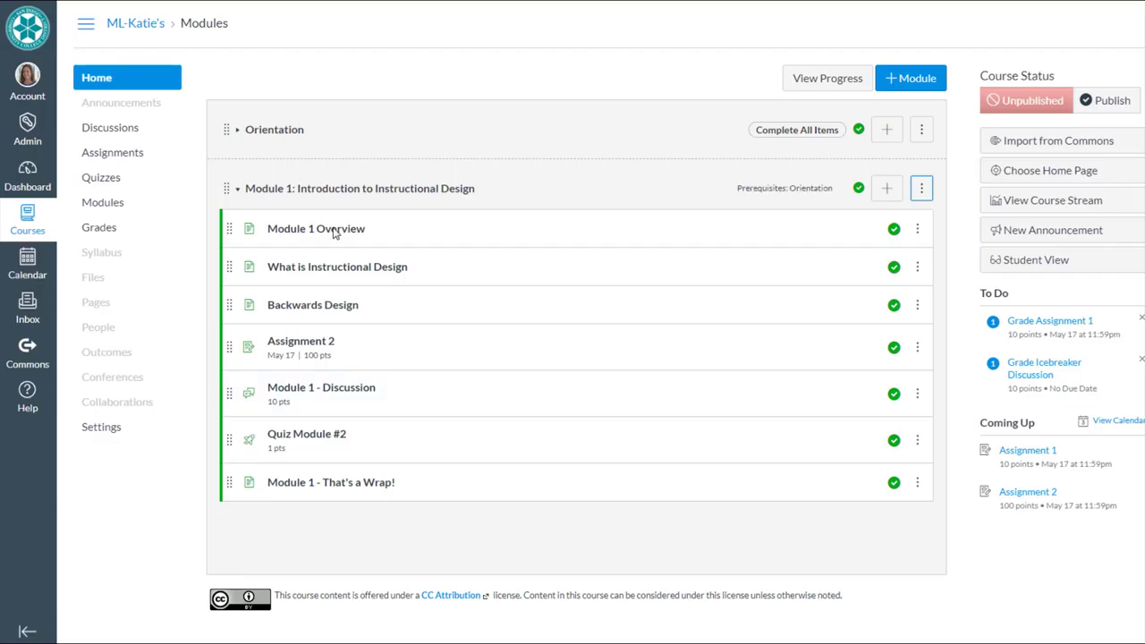
Collapse Module 1 and expand Orientation to review its item requirements and where its settings are edited
click(237, 190)
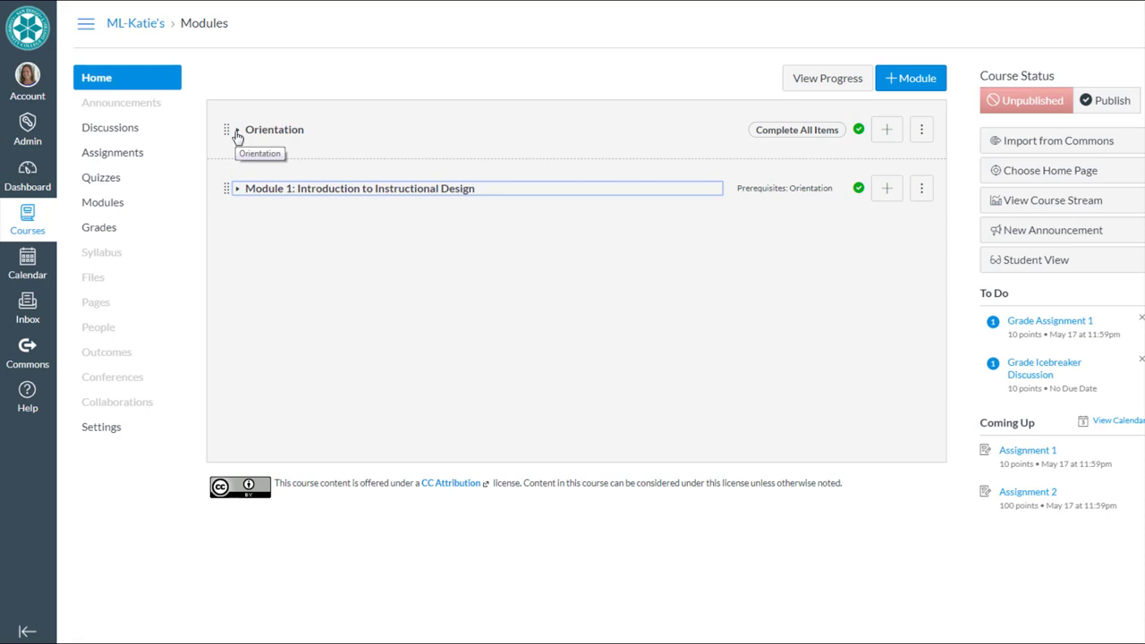
click(237, 131)
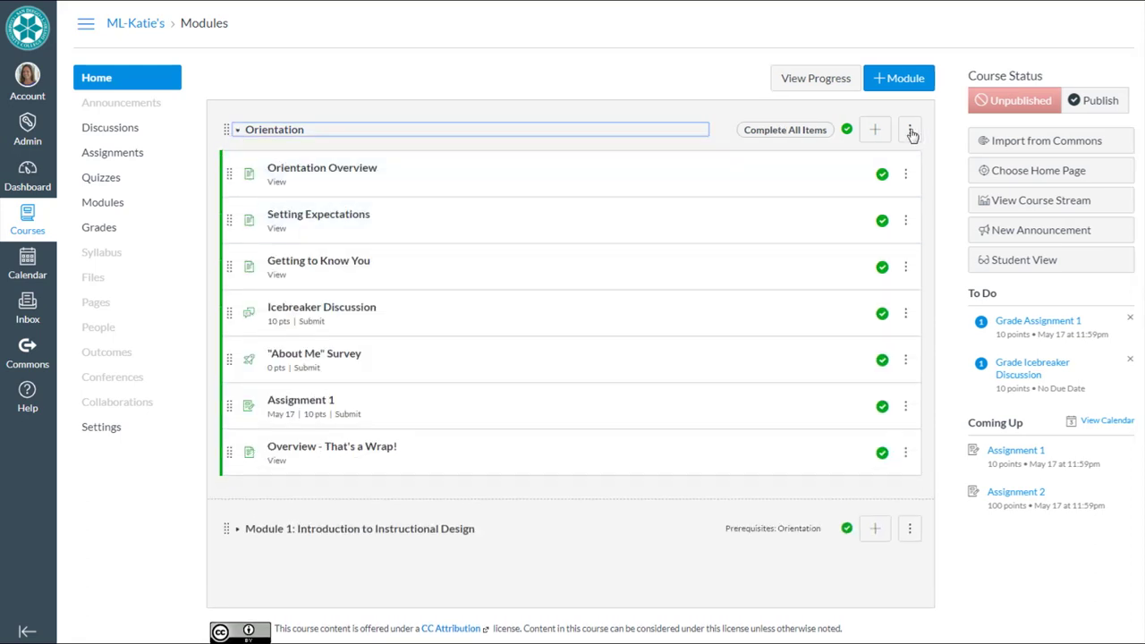
click(910, 130)
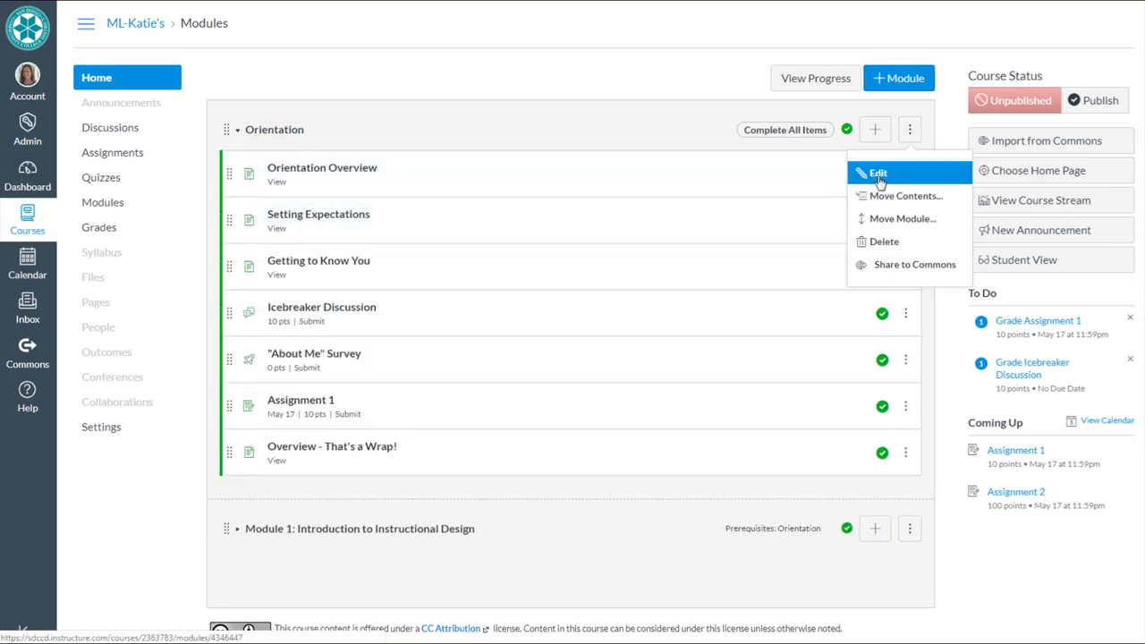
click(909, 132)
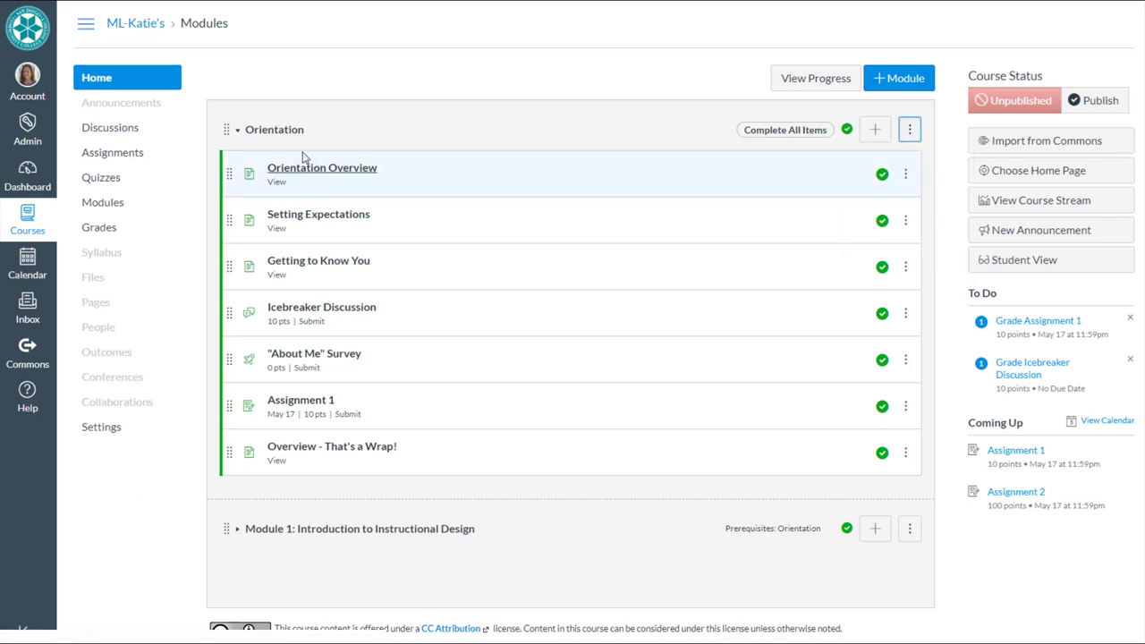
Collapse Orientation, expand Module 1, and review the prerequisite in its module settings before updating the module
click(238, 133)
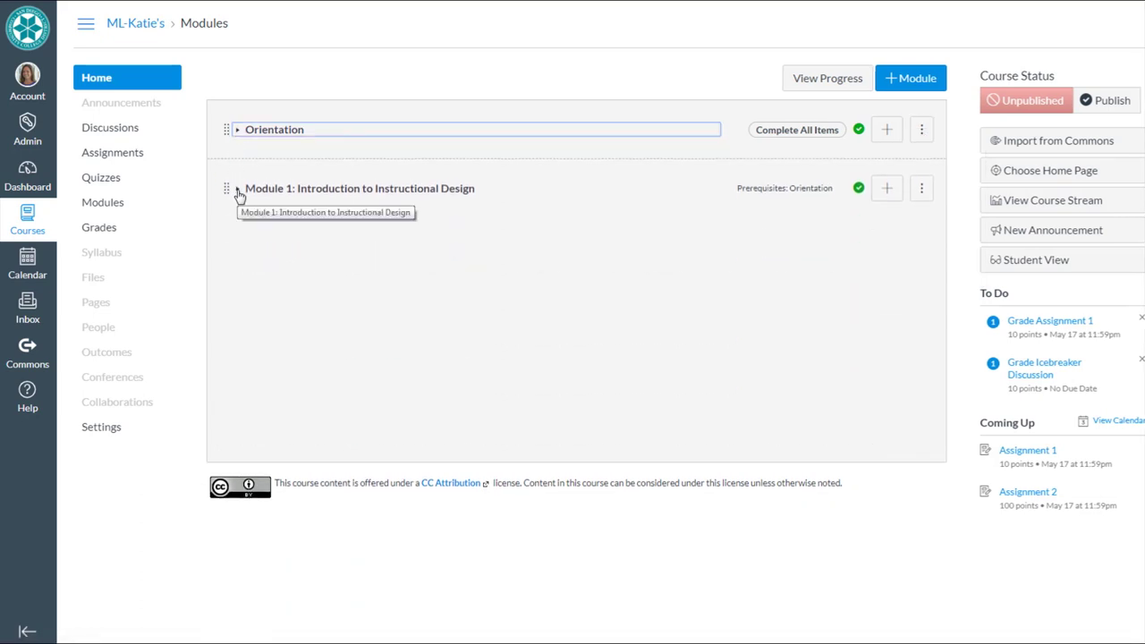
click(238, 192)
click(921, 188)
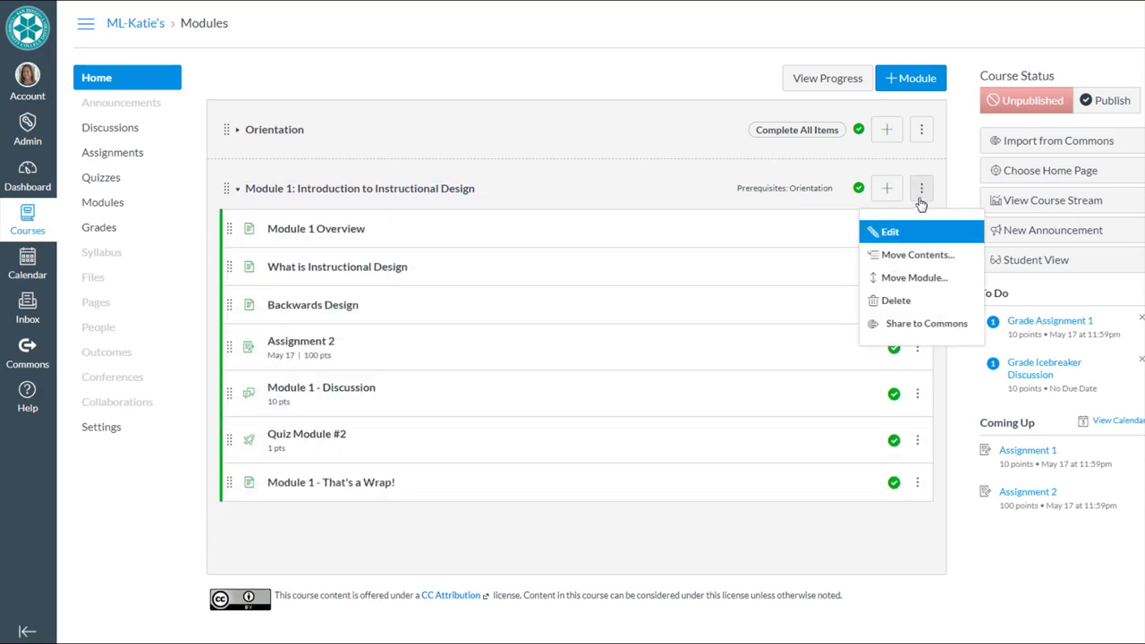
click(895, 234)
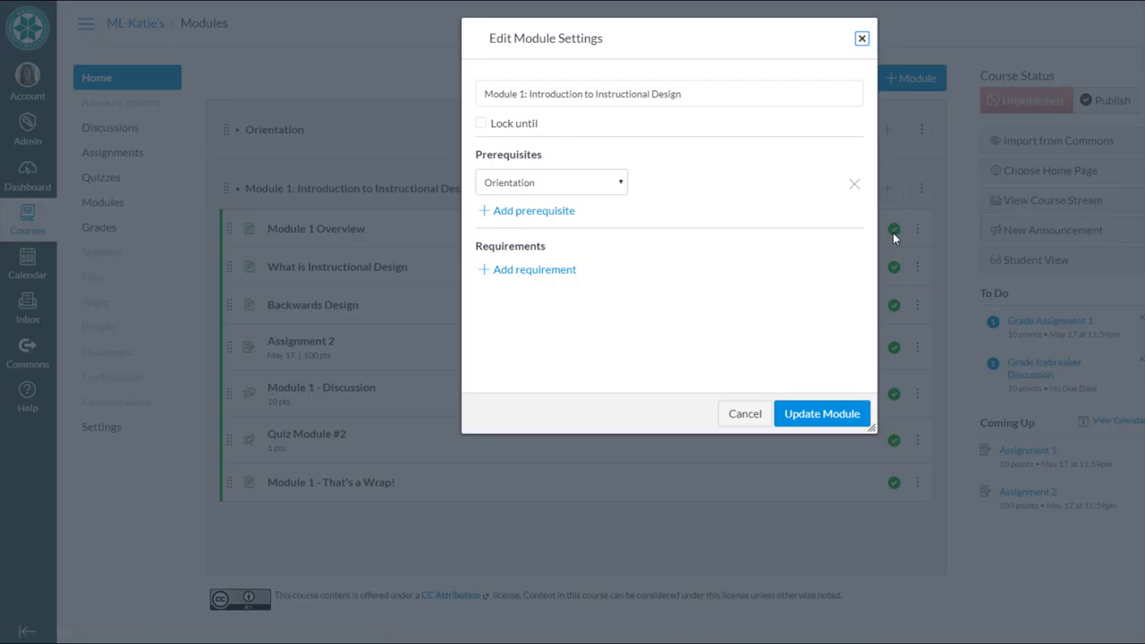
click(795, 416)
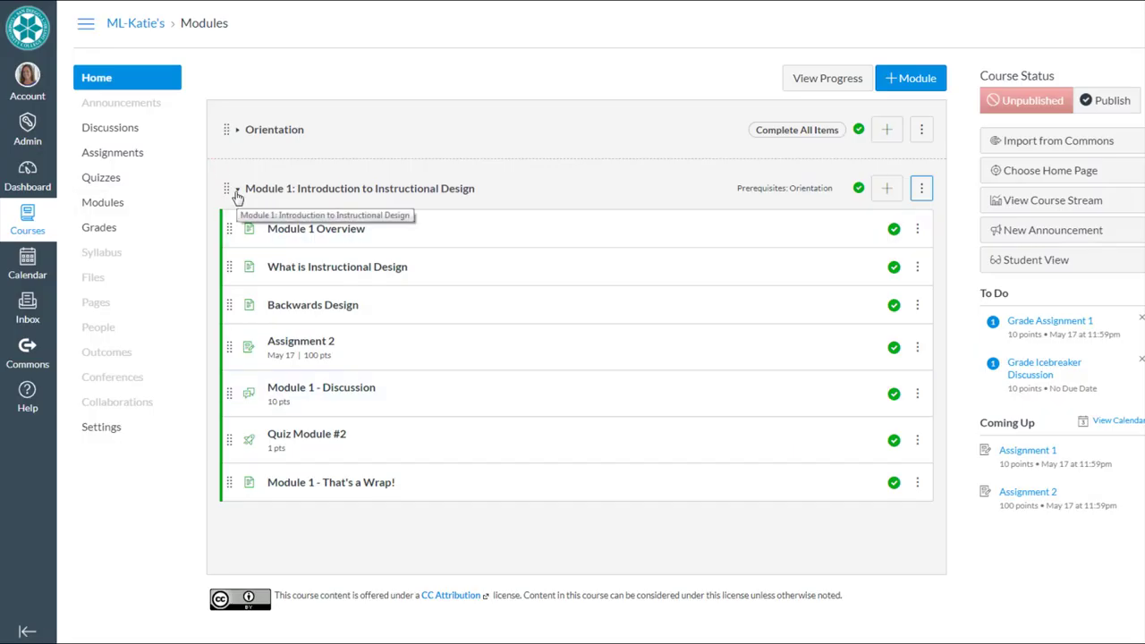